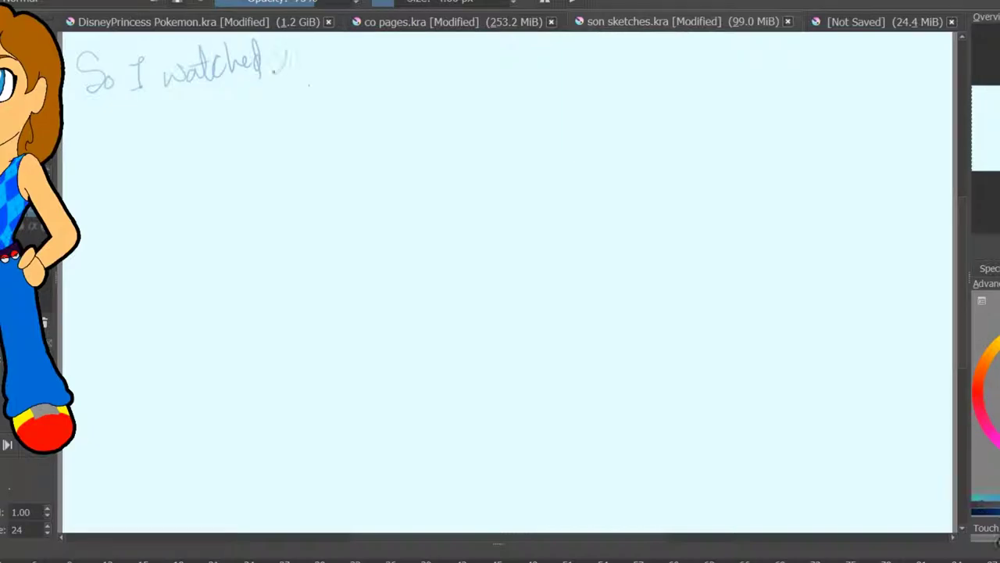
Continue the handwritten line after "So I watched" with "2 video by NickRobinson" along the canvas's upper edge.
mouse_move(344, 62)
left_mouse_down()
mouse_move(355, 44)
mouse_move(380, 61)
left_mouse_up()
mouse_move(400, 39)
left_mouse_down()
mouse_move(419, 94)
mouse_move(472, 39)
mouse_move(483, 79)
left_mouse_up()
left_click_drag(500, 60, 492, 78)
left_click_drag(514, 40, 515, 78)
mouse_move(529, 54)
left_mouse_down()
mouse_move(532, 78)
mouse_move(550, 69)
left_mouse_up()
left_click_drag(553, 71, 563, 86)
left_click_drag(562, 47, 582, 81)
mouse_move(591, 61)
left_mouse_down()
mouse_move(594, 79)
mouse_move(626, 82)
left_mouse_up()
left_click_drag(640, 70, 652, 78)
Finish the handwritten line with "and NowsfanAP" near the canvas's upper corner.
mouse_move(655, 81)
left_mouse_down()
mouse_move(697, 89)
mouse_move(725, 87)
mouse_move(753, 78)
left_mouse_up()
left_click_drag(760, 75, 763, 48)
left_click_drag(777, 91, 798, 67)
mouse_move(805, 75)
left_mouse_down()
mouse_move(842, 69)
mouse_move(849, 81)
mouse_move(877, 82)
left_mouse_up()
left_click_drag(871, 83, 889, 81)
mouse_move(895, 48)
left_mouse_down()
mouse_move(895, 86)
mouse_move(906, 99)
left_mouse_up()
left_click_drag(907, 63, 920, 78)
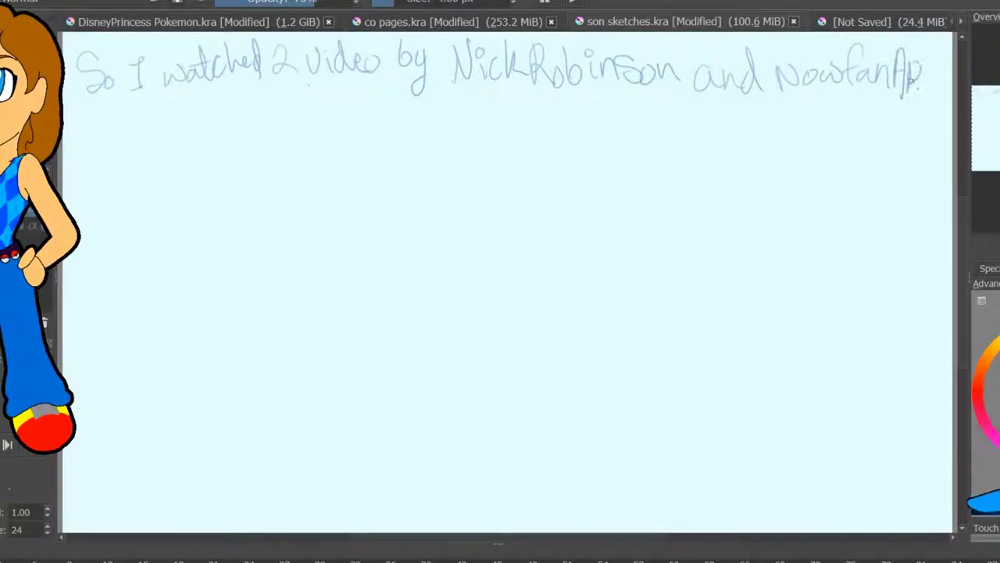
Add a new blank frame to the animation timeline after the handwritten one.
right_click(95, 558)
left_click(152, 542)
right_click(134, 558)
left_click(133, 549)
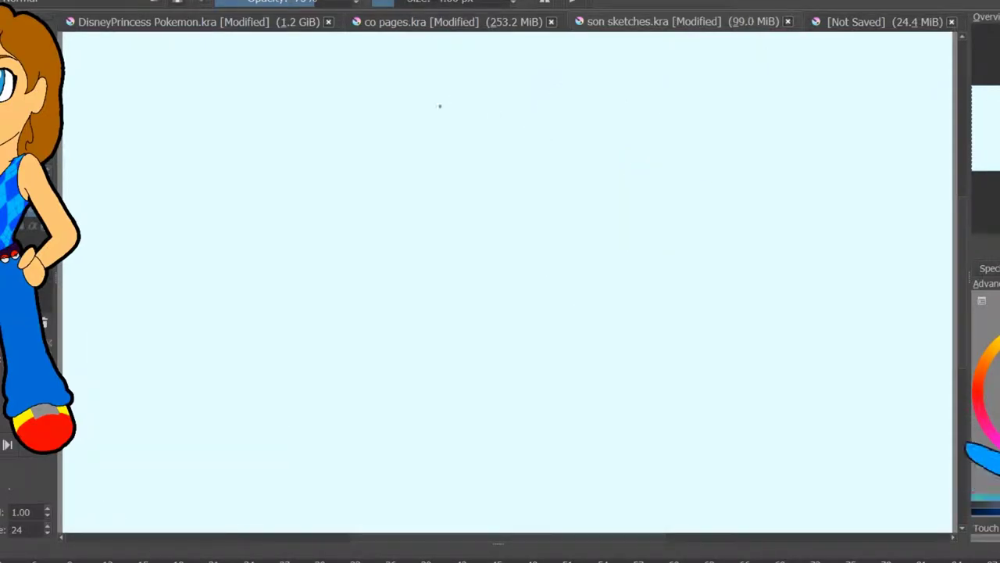
Switch to the browser and show the image results for "pappy van poodle" as drawing reference.
mouse_move(199, 559)
left_click(290, 516)
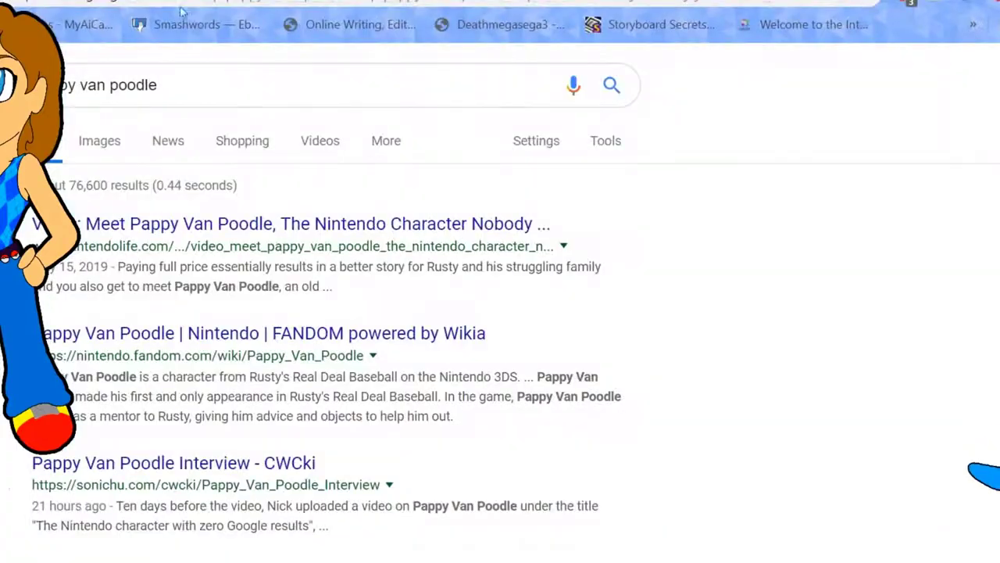
left_click(125, 149)
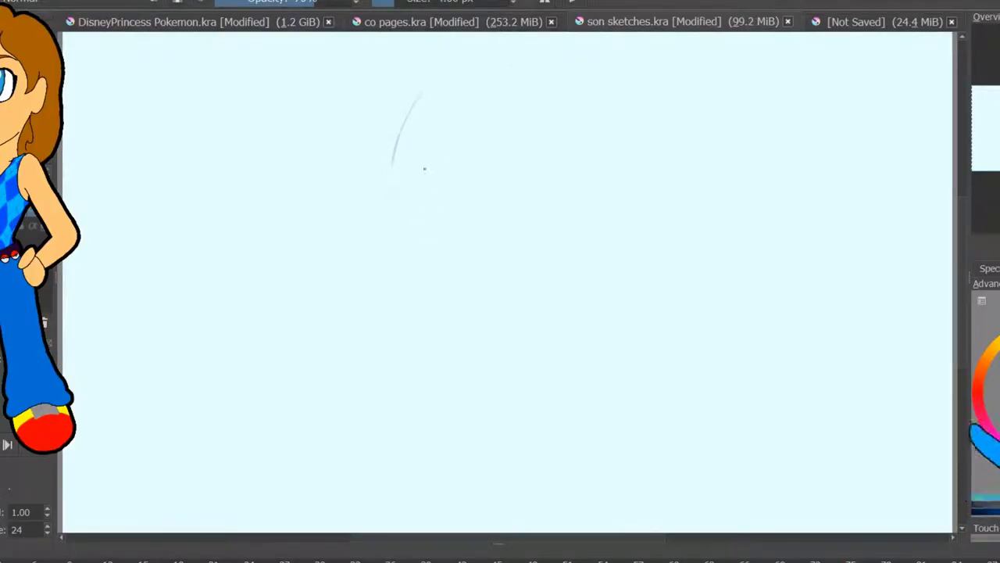
Sketch a large rounded head outline in the upper middle of the blank canvas.
mouse_move(439, 128)
left_mouse_down()
mouse_move(345, 233)
mouse_move(484, 115)
left_mouse_up()
left_click_drag(379, 144, 612, 186)
mouse_move(381, 158)
left_mouse_down()
mouse_move(398, 345)
mouse_move(612, 219)
mouse_move(570, 342)
left_mouse_up()
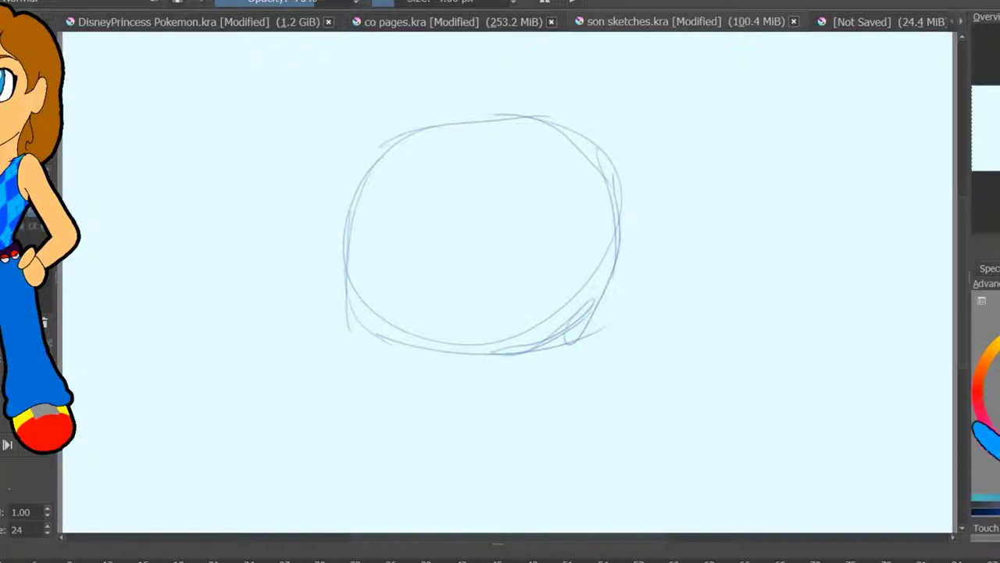
Sketch a curl on top of the head, a fluffy drooping ear on each side and an oval muzzle.
mouse_move(485, 98)
left_mouse_down()
mouse_move(496, 78)
mouse_move(487, 95)
left_mouse_up()
mouse_move(587, 191)
left_mouse_down()
mouse_move(556, 313)
mouse_move(610, 404)
left_mouse_up()
mouse_move(584, 163)
left_mouse_down()
mouse_move(655, 258)
mouse_move(666, 352)
mouse_move(621, 397)
left_mouse_up()
mouse_move(381, 156)
left_mouse_down()
mouse_move(332, 233)
mouse_move(309, 295)
mouse_move(414, 361)
left_mouse_up()
mouse_move(313, 285)
left_mouse_down()
mouse_move(304, 358)
mouse_move(434, 374)
left_mouse_up()
mouse_move(447, 312)
left_mouse_down()
mouse_move(407, 269)
mouse_move(480, 252)
mouse_move(453, 312)
left_mouse_up()
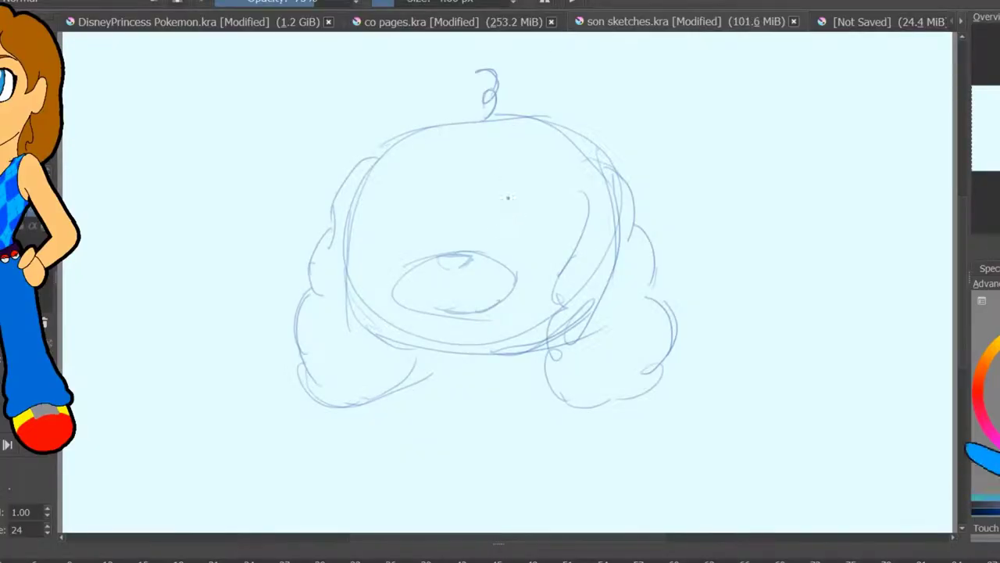
Draw round, thick-rimmed glasses with a shaded bridge above the muzzle and bushy eyebrows over them.
left_click_drag(508, 198, 556, 258)
mouse_move(488, 215)
left_mouse_down()
mouse_move(539, 262)
mouse_move(547, 256)
mouse_move(500, 234)
mouse_move(517, 251)
mouse_move(551, 220)
mouse_move(497, 209)
mouse_move(488, 242)
mouse_move(500, 256)
mouse_move(518, 166)
mouse_move(561, 207)
left_mouse_up()
mouse_move(446, 227)
left_mouse_down()
mouse_move(485, 223)
mouse_move(483, 236)
mouse_move(472, 222)
mouse_move(485, 227)
left_mouse_up()
mouse_move(434, 204)
left_mouse_down()
mouse_move(373, 239)
mouse_move(434, 258)
left_mouse_up()
mouse_move(381, 203)
left_mouse_down()
mouse_move(383, 261)
mouse_move(414, 270)
left_mouse_up()
mouse_move(375, 235)
left_mouse_down()
mouse_move(435, 205)
mouse_move(387, 248)
mouse_move(422, 223)
mouse_move(381, 235)
mouse_move(397, 265)
mouse_move(435, 228)
mouse_move(430, 200)
mouse_move(378, 222)
mouse_move(375, 248)
mouse_move(398, 177)
mouse_move(439, 201)
left_mouse_up()
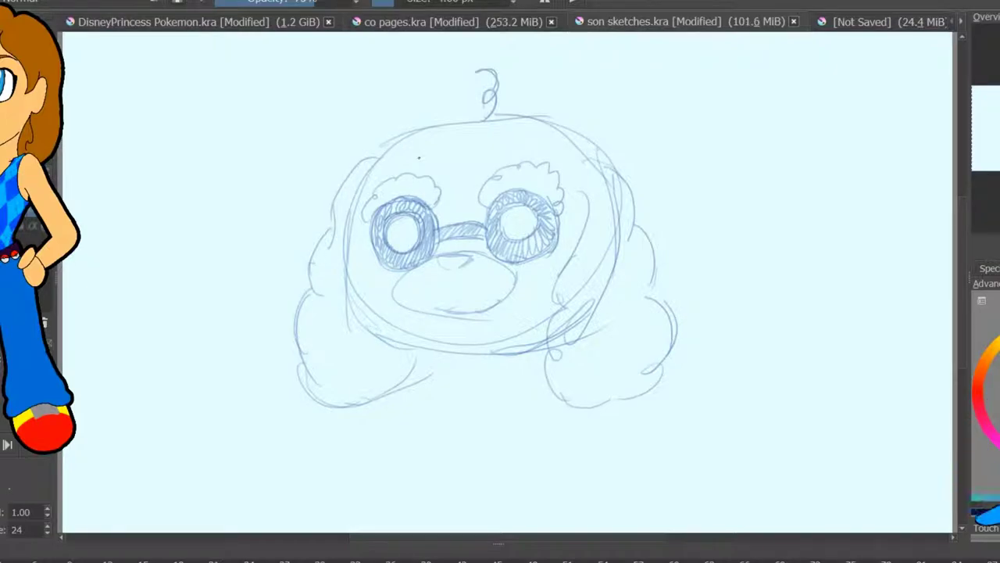
Check the poodle reference images in the browser, then redraw the muzzle larger with a furry edge, erasing the old lines.
left_click(289, 516)
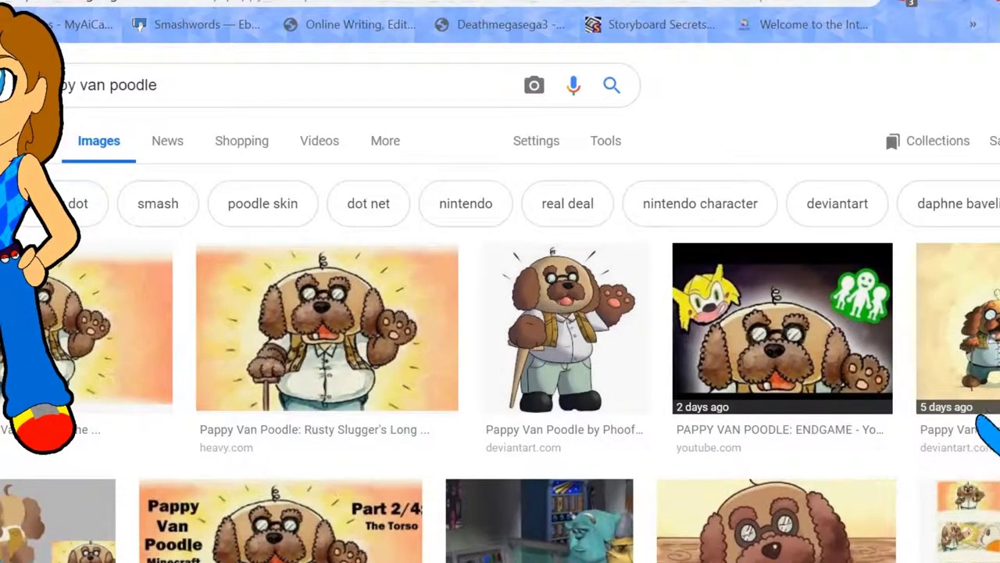
key("alt+Tab")
mouse_move(469, 348)
left_mouse_down()
mouse_move(520, 261)
mouse_move(533, 321)
left_mouse_up()
left_click_drag(435, 264, 386, 328)
mouse_move(389, 315)
left_mouse_down()
mouse_move(450, 315)
mouse_move(485, 275)
mouse_move(417, 351)
mouse_move(393, 345)
mouse_move(496, 375)
mouse_move(521, 356)
left_mouse_up()
mouse_move(414, 367)
left_mouse_down()
mouse_move(527, 337)
mouse_move(498, 318)
left_mouse_up()
key("e")
mouse_move(404, 305)
left_mouse_down()
mouse_move(399, 336)
mouse_move(469, 352)
mouse_move(461, 342)
mouse_move(481, 320)
mouse_move(475, 308)
mouse_move(518, 316)
mouse_move(484, 375)
mouse_move(464, 380)
left_mouse_up()
key("e")
mouse_move(395, 285)
left_mouse_down()
mouse_move(383, 348)
mouse_move(446, 319)
mouse_move(434, 340)
mouse_move(476, 365)
left_mouse_up()
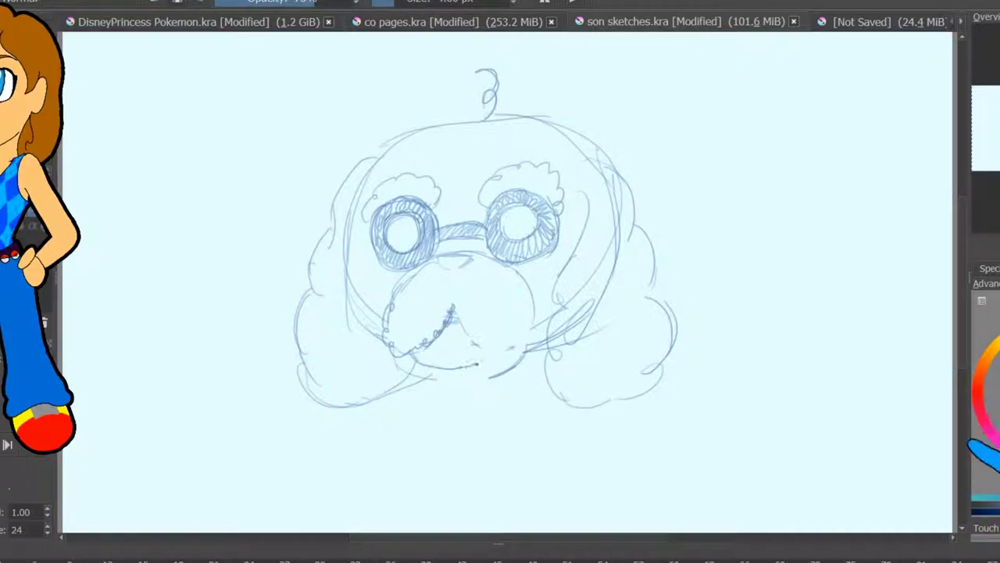
Complete the poodle's furry jowls, open mouth and chin, and draw a shaded triangular nose.
mouse_move(392, 351)
left_mouse_down()
mouse_move(425, 380)
mouse_move(484, 382)
mouse_move(522, 352)
left_mouse_up()
left_click_drag(501, 373, 458, 386)
mouse_move(482, 347)
left_mouse_down()
mouse_move(420, 357)
mouse_move(443, 335)
mouse_move(461, 347)
mouse_move(528, 353)
left_mouse_up()
left_click_drag(539, 305, 524, 344)
mouse_move(478, 254)
left_mouse_down()
mouse_move(502, 257)
mouse_move(538, 305)
left_mouse_up()
left_click_drag(539, 302, 536, 333)
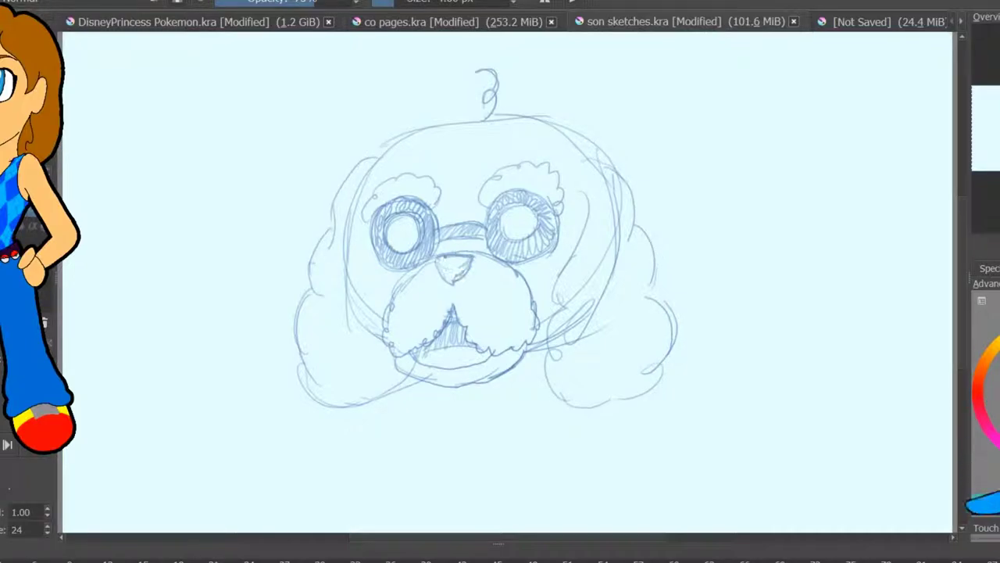
mouse_move(436, 262)
left_mouse_down()
mouse_move(471, 282)
mouse_move(386, 312)
left_mouse_up()
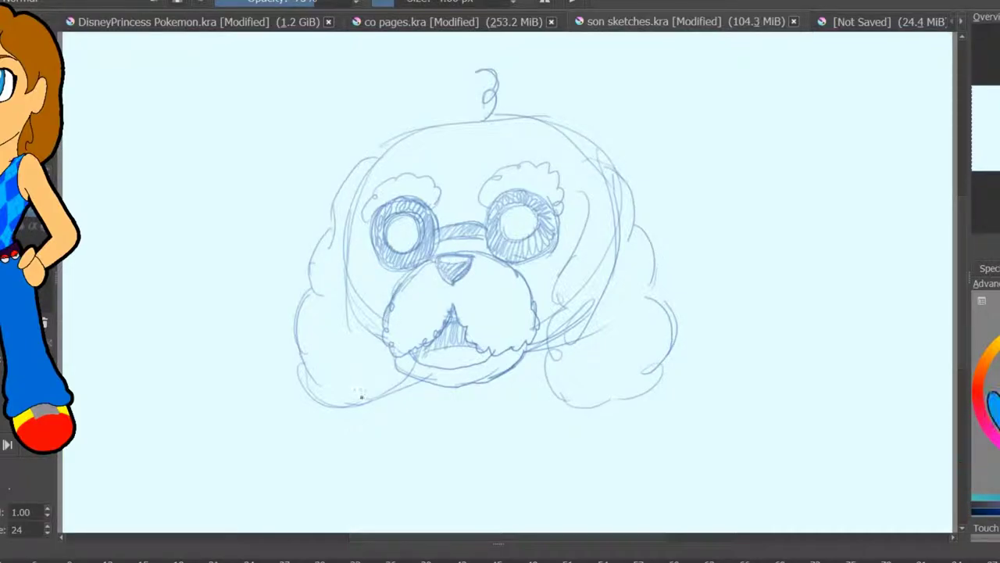
Retrace the left edge of the face and erase the construction lines inside the right ear.
left_click_drag(365, 181, 395, 348)
mouse_move(341, 288)
left_mouse_down()
mouse_move(391, 347)
mouse_move(361, 305)
left_mouse_up()
key("e")
mouse_move(585, 306)
left_mouse_down()
mouse_move(561, 335)
mouse_move(580, 311)
mouse_move(612, 205)
mouse_move(603, 167)
left_mouse_up()
key("e")
Sketch a raised arm left of the head wearing a foam finger marked "#1".
mouse_move(291, 215)
left_mouse_down()
mouse_move(311, 247)
mouse_move(218, 338)
mouse_move(171, 143)
mouse_move(125, 214)
mouse_move(210, 309)
left_mouse_up()
mouse_move(149, 203)
left_mouse_down()
mouse_move(178, 234)
mouse_move(167, 247)
left_mouse_up()
mouse_move(193, 145)
left_mouse_down()
mouse_move(188, 180)
mouse_move(205, 221)
left_mouse_up()
left_click_drag(237, 178, 205, 221)
left_click_drag(220, 330, 293, 385)
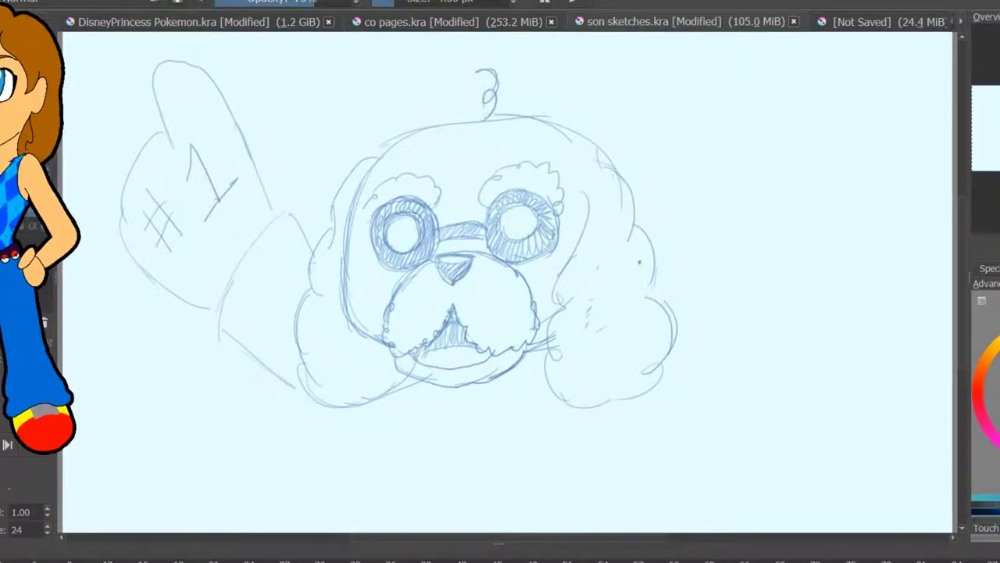
Sketch the torso sides and the lowered arm below the head, undoing a stray stroke.
mouse_move(651, 283)
left_mouse_down()
mouse_move(671, 367)
mouse_move(602, 400)
mouse_move(609, 500)
left_mouse_up()
key("ctrl+z")
left_click_drag(629, 398, 666, 512)
left_click_drag(522, 430, 565, 529)
left_click_drag(391, 405, 378, 493)
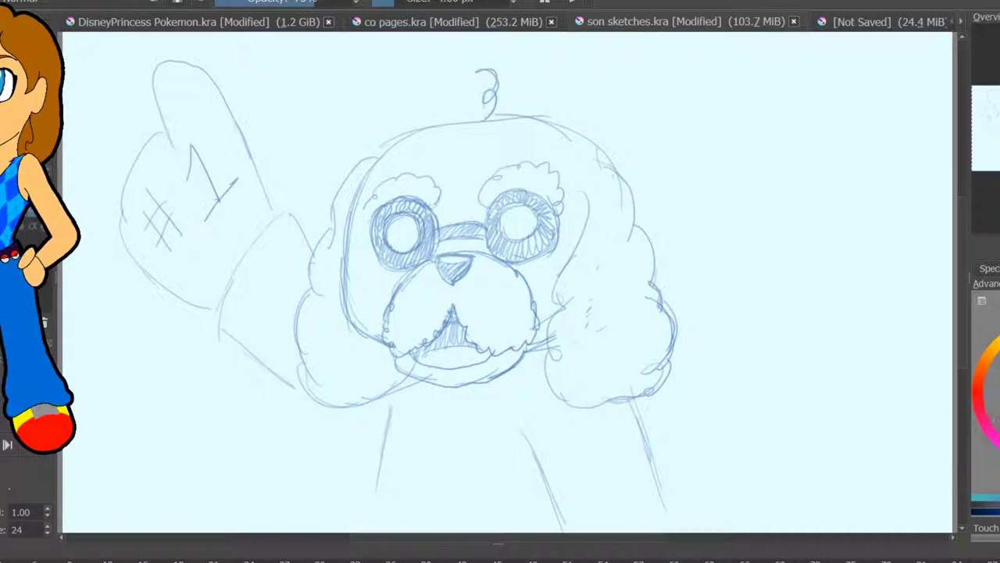
Check the poodle reference images again and draw the shirt collar and a buttoned front under the chin.
key("alt+Tab")
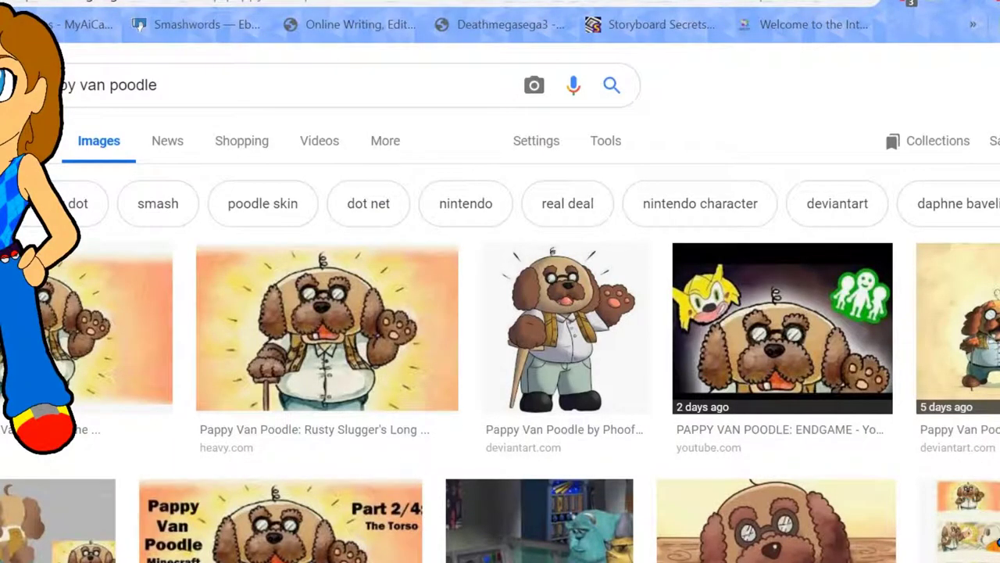
key("alt+Tab")
left_click_drag(494, 379, 459, 416)
left_click_drag(529, 353, 500, 408)
mouse_move(428, 386)
left_mouse_down()
mouse_move(451, 410)
mouse_move(438, 510)
left_mouse_up()
mouse_move(453, 433)
left_mouse_down()
mouse_move(465, 503)
mouse_move(444, 494)
mouse_move(449, 458)
left_mouse_up()
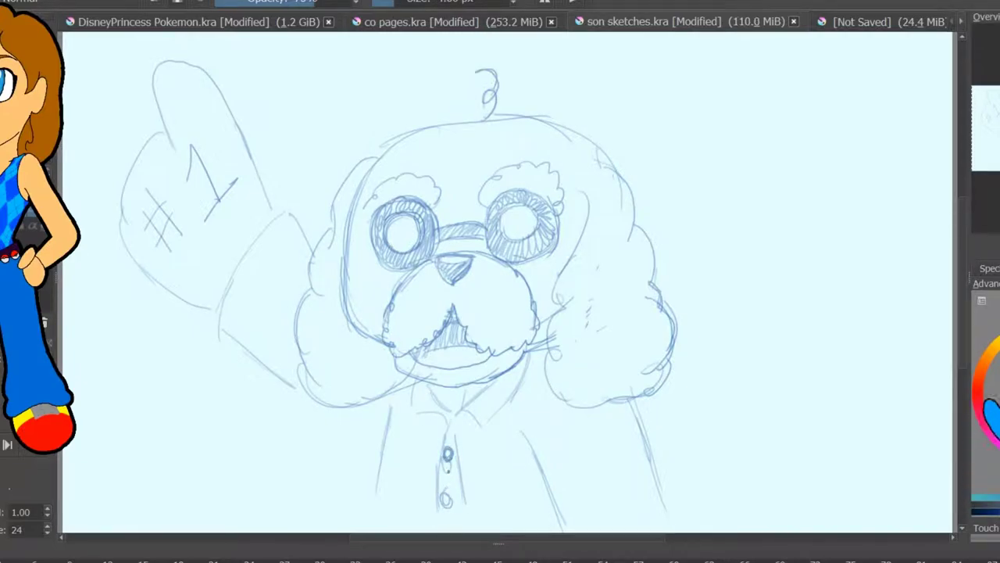
Extend the shirt placket, darken the raised arm's underside and outline the vest's left front panel.
mouse_move(450, 418)
left_mouse_down()
mouse_move(440, 532)
mouse_move(472, 531)
left_mouse_up()
left_click_drag(222, 330, 360, 435)
left_click_drag(394, 402, 368, 531)
left_click_drag(411, 430, 386, 514)
left_click_drag(391, 502, 339, 525)
left_click_drag(370, 433, 342, 501)
left_click_drag(397, 396, 350, 473)
Refine the left vest panel with an inner edge line and a clean outer contour.
mouse_move(198, 561)
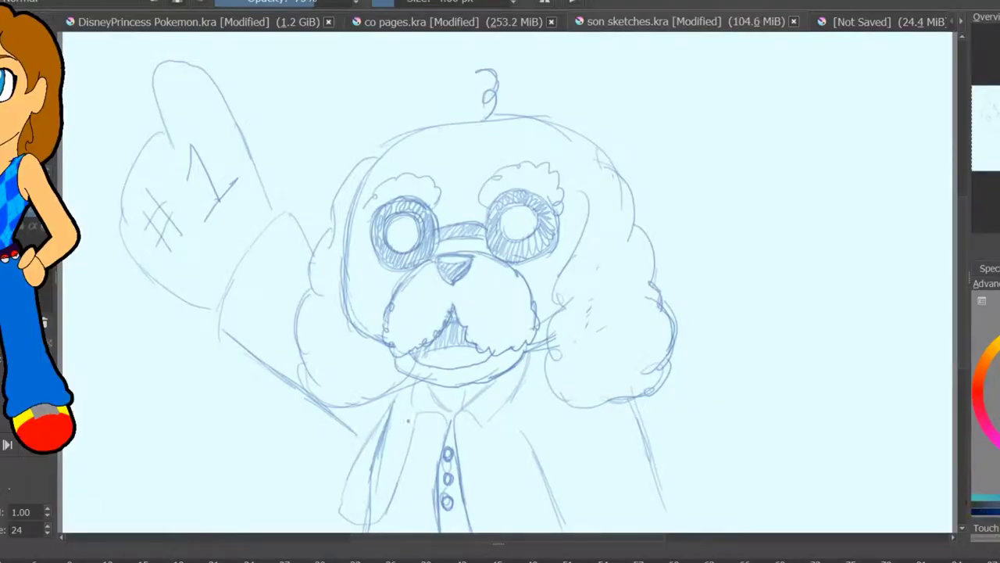
mouse_move(412, 408)
left_mouse_down()
mouse_move(403, 461)
mouse_move(372, 522)
mouse_move(341, 519)
mouse_move(387, 487)
left_mouse_up()
left_click_drag(406, 376, 341, 506)
mouse_move(358, 469)
left_mouse_down()
mouse_move(336, 533)
mouse_move(400, 387)
left_mouse_up()
key("e")
key("e")
Draw the vest's right front panel and add trim details along both vest edges.
mouse_move(530, 359)
left_mouse_down()
mouse_move(491, 437)
mouse_move(500, 516)
left_mouse_up()
mouse_move(562, 359)
left_mouse_down()
mouse_move(532, 432)
mouse_move(512, 524)
left_mouse_up()
left_click_drag(513, 458, 514, 522)
left_click_drag(498, 438, 507, 456)
left_click_drag(400, 429, 356, 516)
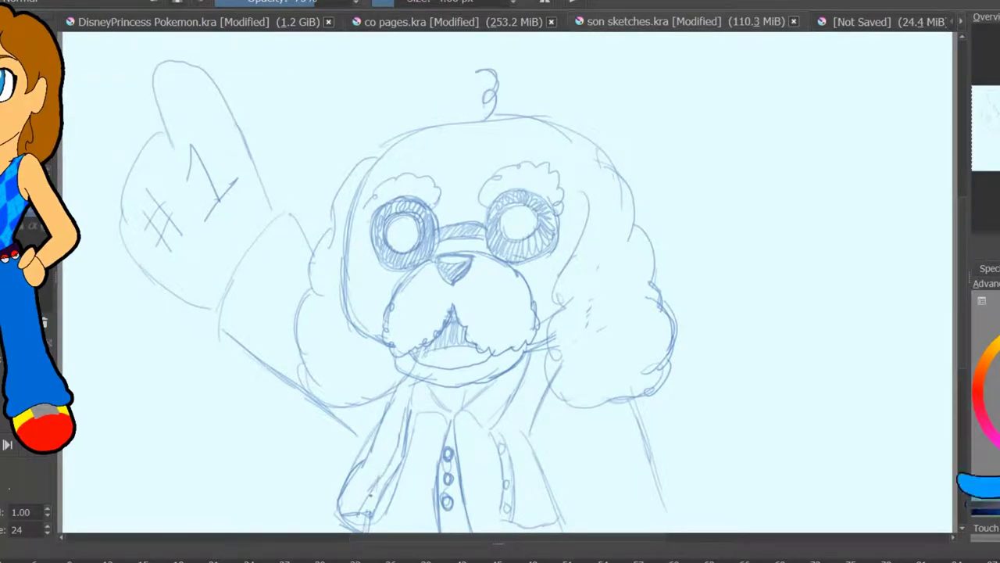
left_click_drag(403, 434, 399, 451)
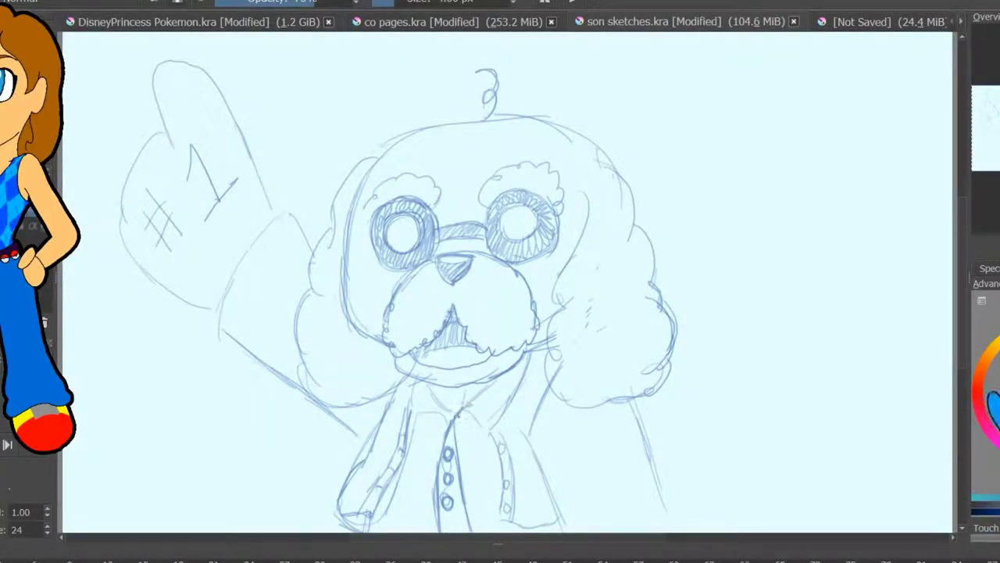
Darken the shirt collar and the lowered arm's outer line, and shade the bottom of the left vest panel.
left_click_drag(524, 369, 466, 415)
mouse_move(497, 378)
left_mouse_down()
mouse_move(464, 415)
mouse_move(424, 417)
left_mouse_up()
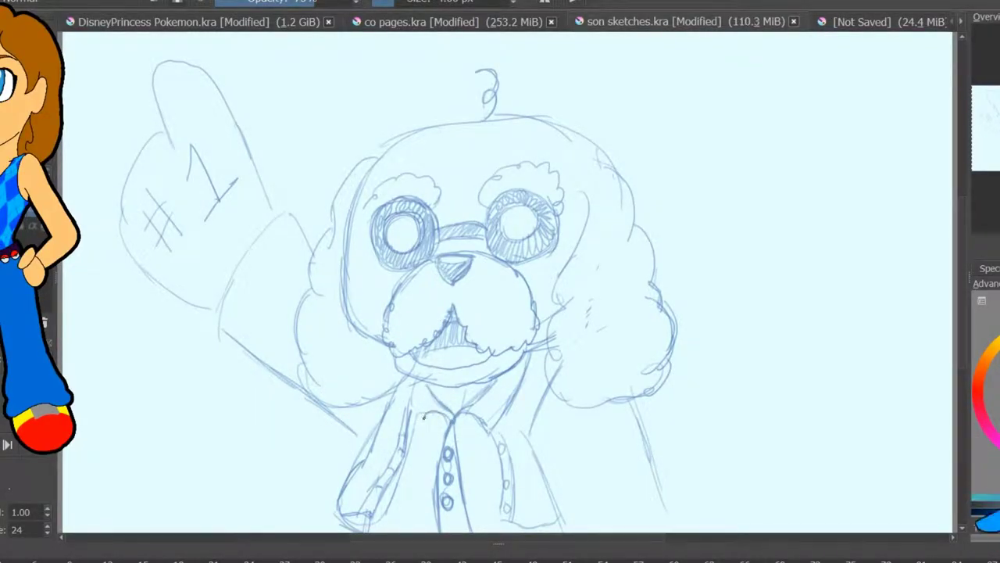
left_click_drag(637, 414, 670, 530)
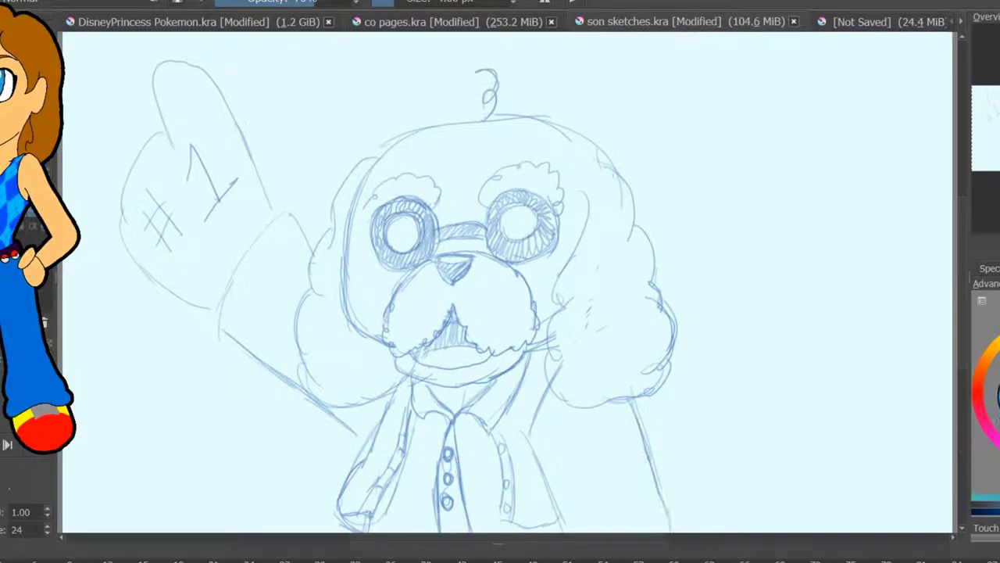
mouse_move(358, 510)
left_mouse_down()
mouse_move(343, 528)
mouse_move(373, 513)
mouse_move(338, 484)
mouse_move(398, 385)
left_mouse_up()
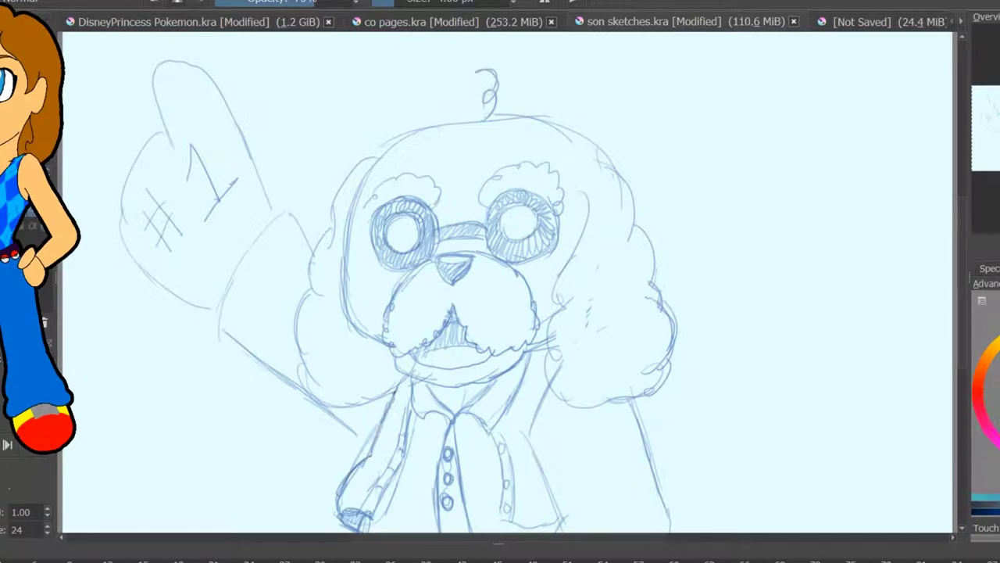
Check the poodle reference images and strengthen the raised arm's outline, adding a cuff at the foam finger's base.
left_click(290, 525)
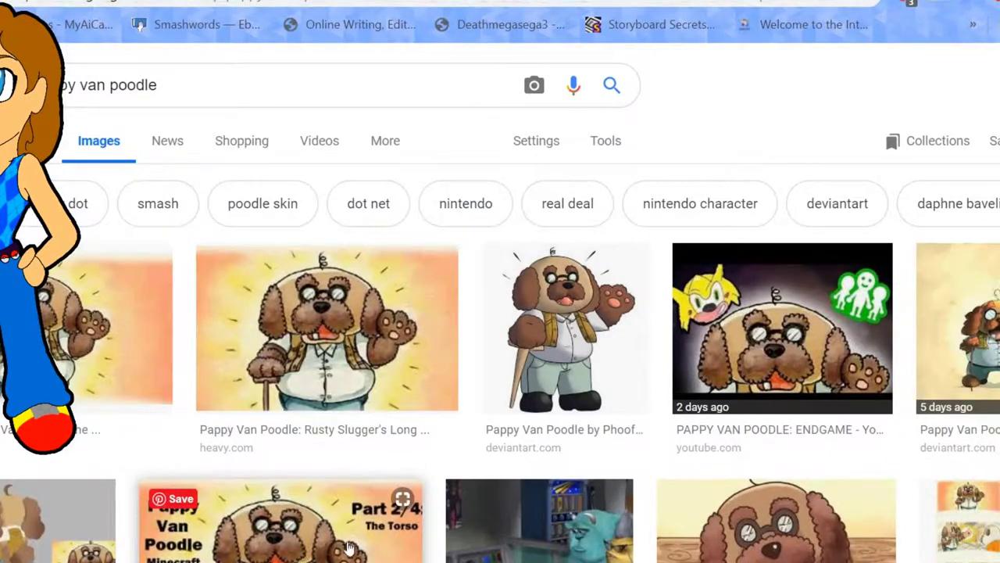
key("alt+Tab")
left_click_drag(312, 406, 377, 447)
mouse_move(195, 301)
left_mouse_down()
mouse_move(235, 325)
mouse_move(305, 260)
left_mouse_up()
left_click_drag(266, 199, 315, 244)
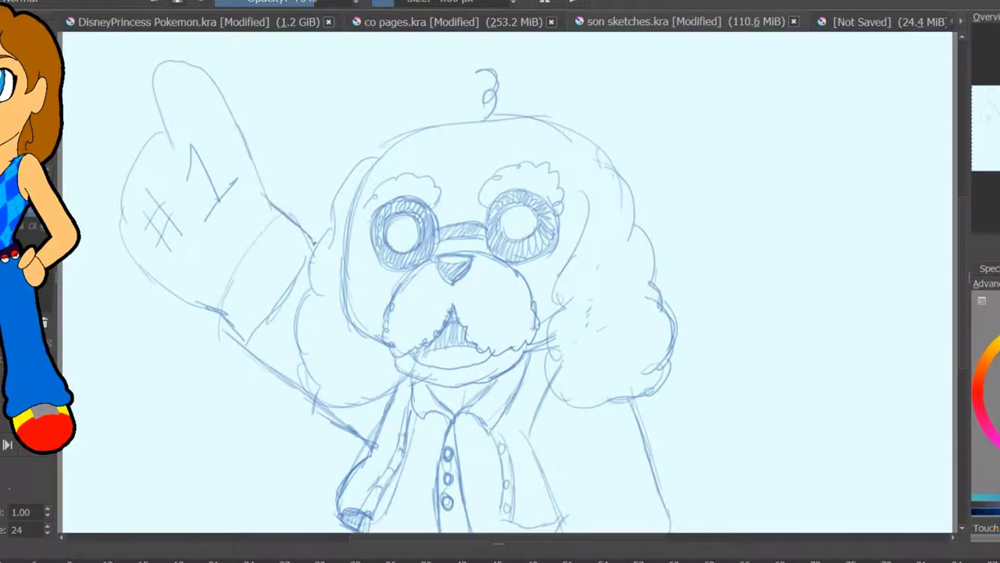
Erase the old wrist line inside the foam finger and darken its cuff edges.
key("e")
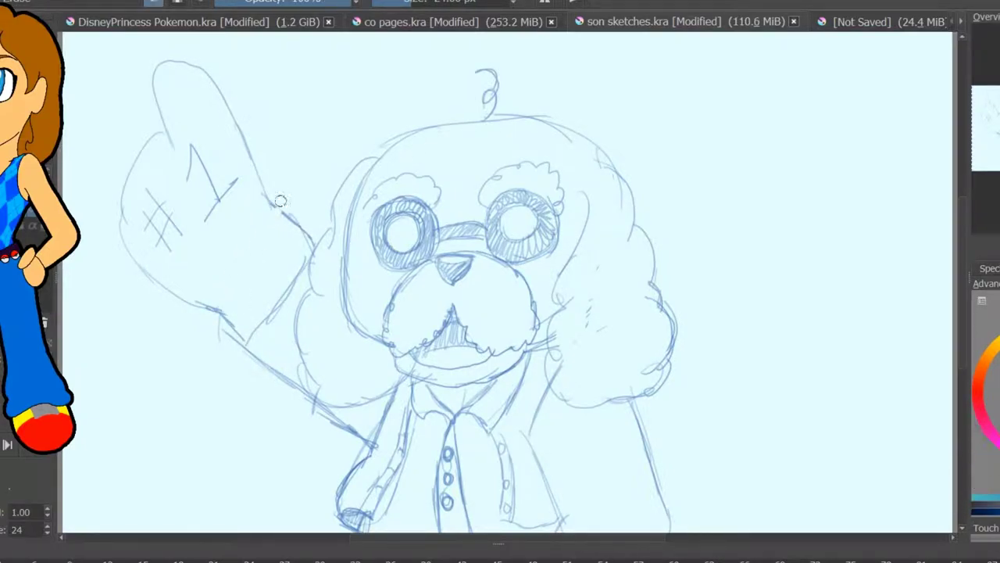
key("e")
mouse_move(267, 201)
left_mouse_down()
mouse_move(324, 236)
mouse_move(242, 344)
left_mouse_up()
mouse_move(217, 308)
left_mouse_down()
mouse_move(306, 389)
mouse_move(265, 349)
left_mouse_up()
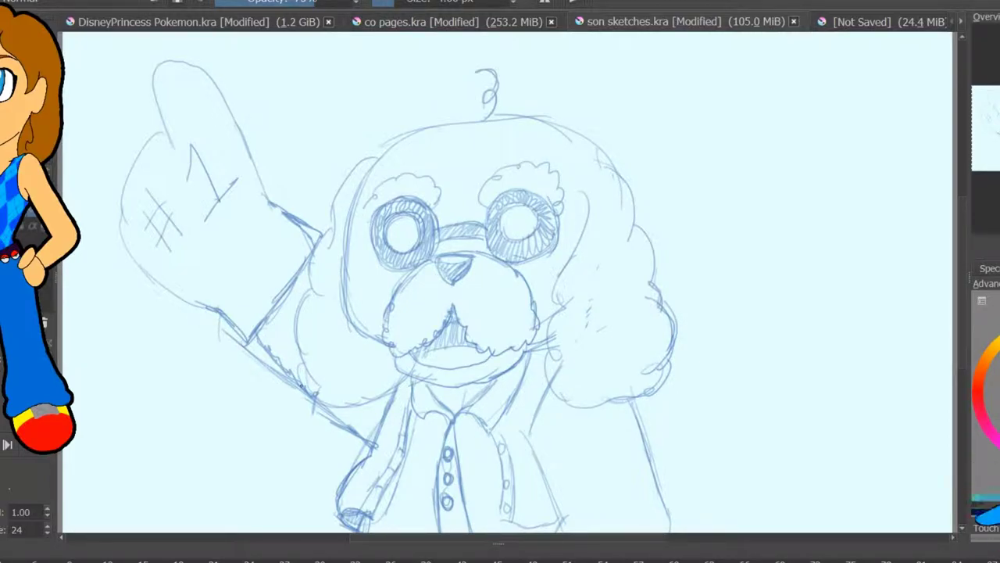
Sketch a curved sleeve hem across the lowered arm, undoing the first stroke.
left_click_drag(547, 485, 631, 461)
key("ctrl+z")
left_click_drag(539, 489, 657, 447)
mouse_move(635, 394)
left_mouse_down()
mouse_move(658, 445)
mouse_move(544, 491)
left_mouse_up()
left_click_drag(631, 465, 537, 496)
mouse_move(655, 447)
left_mouse_down()
mouse_move(568, 493)
mouse_move(637, 463)
mouse_move(636, 426)
left_mouse_up()
Clean up the lowered arm's sleeve and darken its hem and outer edge.
key("e")
key("e")
left_click_drag(539, 494, 650, 472)
left_click_drag(651, 447, 637, 469)
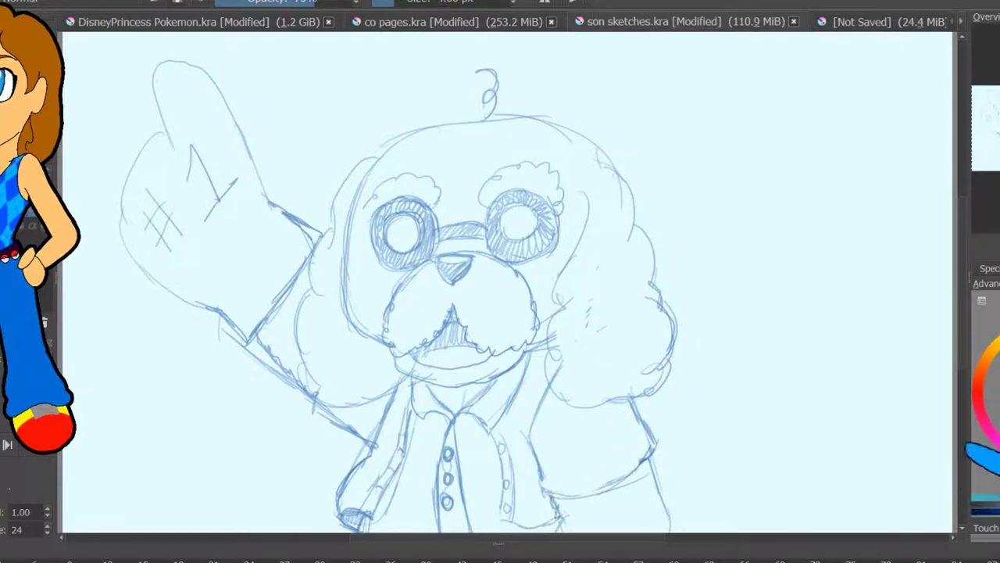
left_click_drag(539, 497, 632, 466)
left_click_drag(629, 395, 652, 469)
Undo the trial strokes on the forearm and draw a furry outer edge below the sleeve hem.
mouse_move(606, 492)
left_mouse_down()
mouse_move(647, 460)
mouse_move(673, 529)
left_mouse_up()
key("ctrl+z")
key("ctrl+z")
left_click_drag(647, 460, 669, 514)
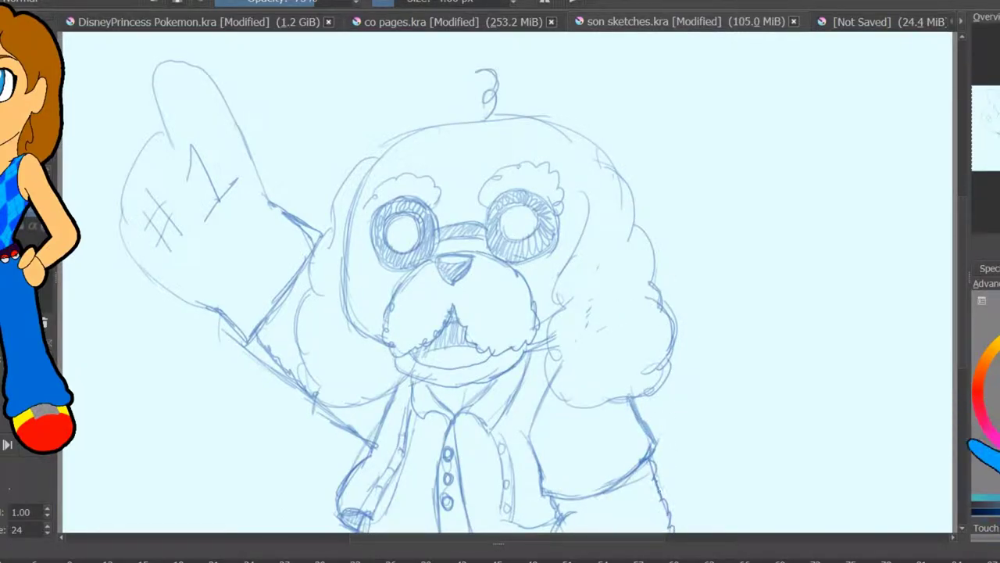
Give the raised arm's underside a furry edge, erase the old straight line and add the sleeve edge.
left_click_drag(254, 326, 300, 388)
key("e")
left_click_drag(350, 428, 221, 326)
key("e")
left_click_drag(319, 398, 395, 375)
Handwrite "Go Team Go!" in the empty space right of the poodle's head.
mouse_move(687, 93)
left_mouse_down()
mouse_move(705, 125)
mouse_move(752, 131)
mouse_move(851, 109)
left_mouse_up()
mouse_move(752, 165)
left_mouse_down()
mouse_move(739, 196)
mouse_move(791, 191)
left_mouse_up()
left_click_drag(810, 196, 814, 201)
left_click_drag(817, 129, 817, 170)
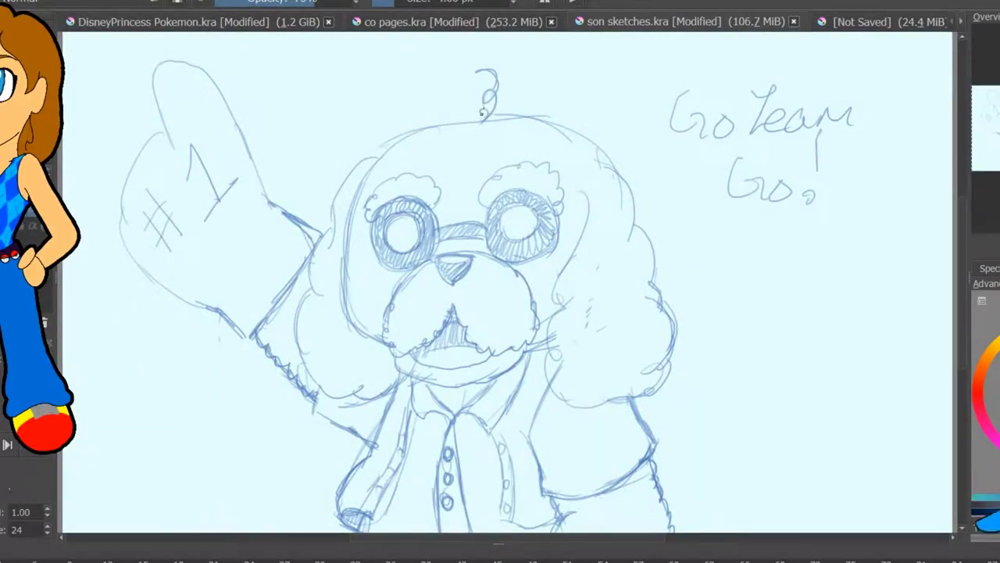
Redraw the curl on top of the head and darken the head's upper outline.
left_click_drag(491, 109, 480, 125)
left_click_drag(493, 86, 500, 110)
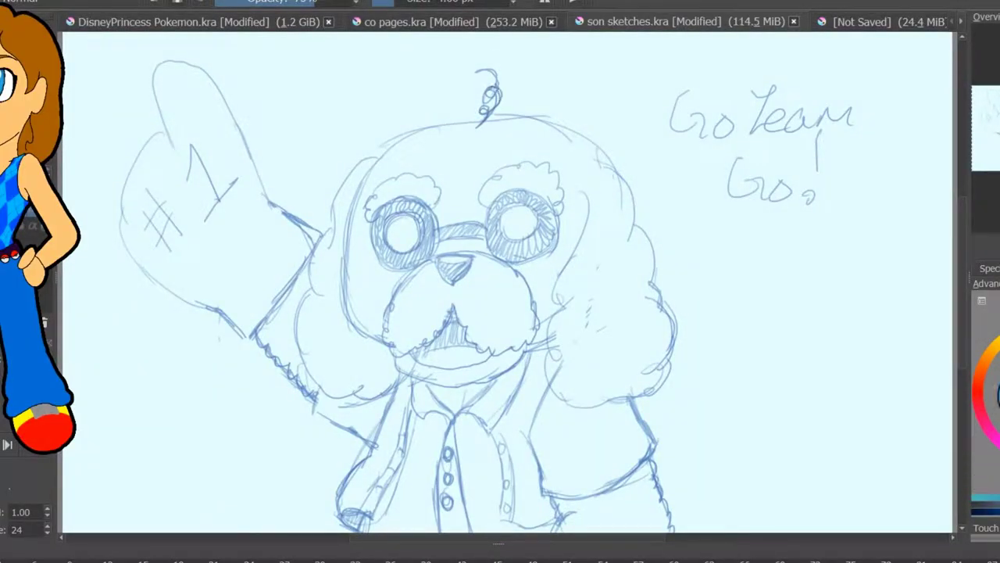
key("ctrl+z")
mouse_move(402, 139)
left_mouse_down()
mouse_move(564, 122)
mouse_move(613, 170)
left_mouse_up()
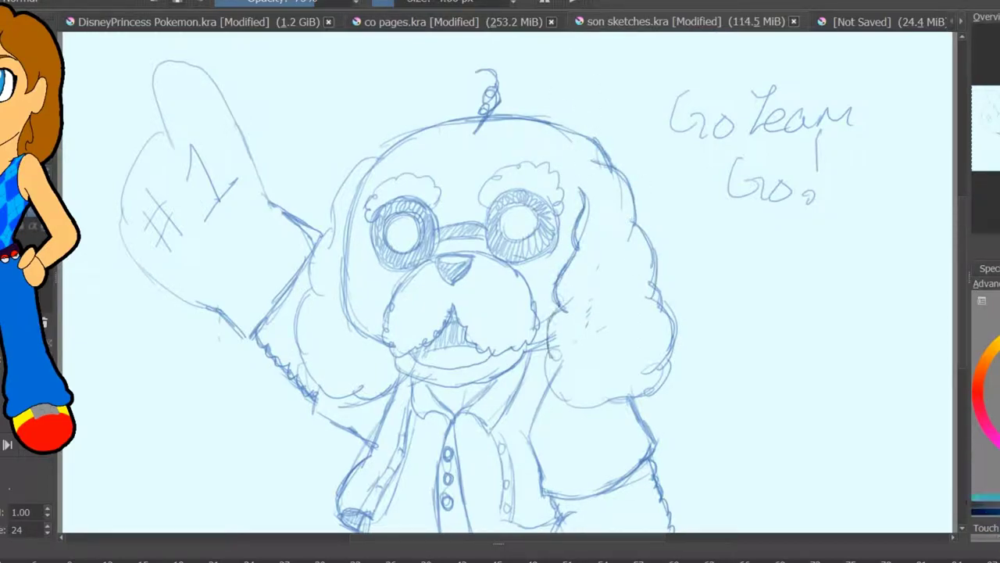
Erase the stray marks inside the right ear and save son sketches.kra.
key("e")
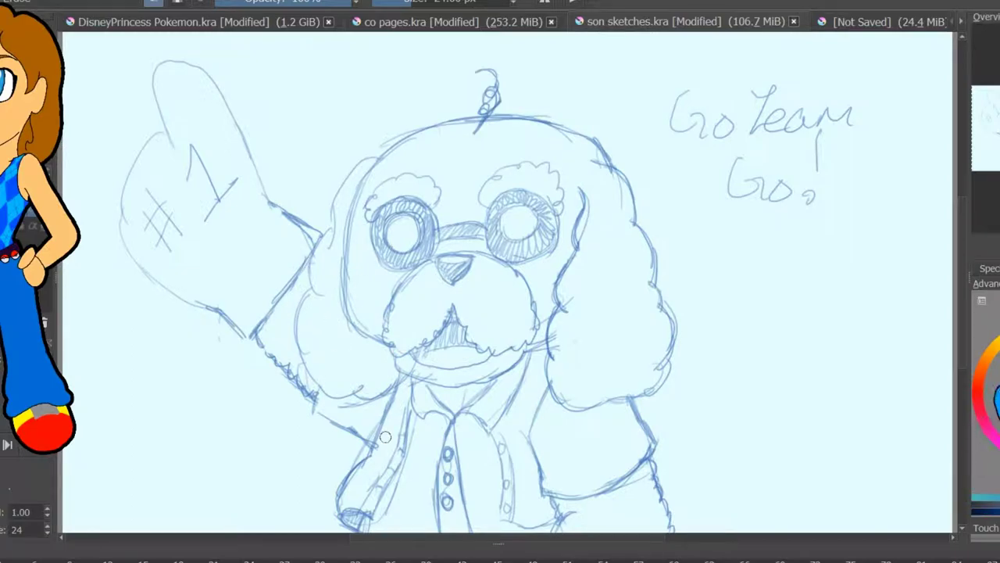
key("e")
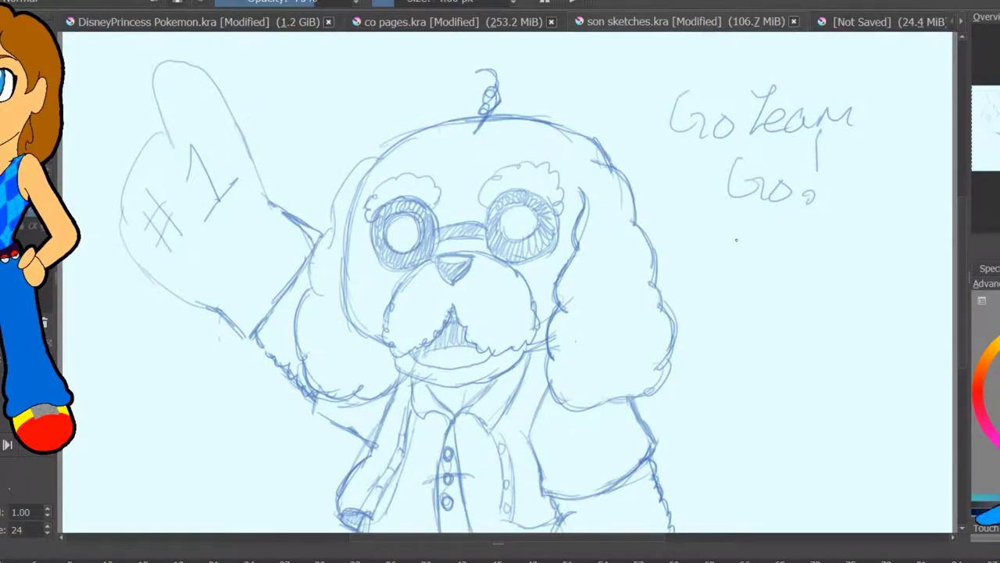
key("ctrl+s")
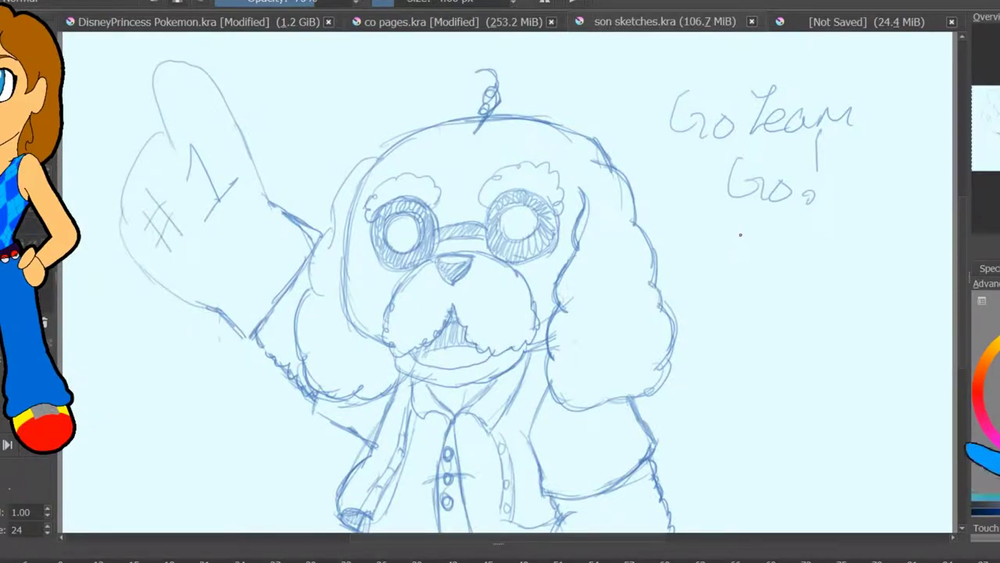
Paint the poodle's face and chin golden brown, leaving the ears, muzzle and lenses unpainted.
left_click(740, 234)
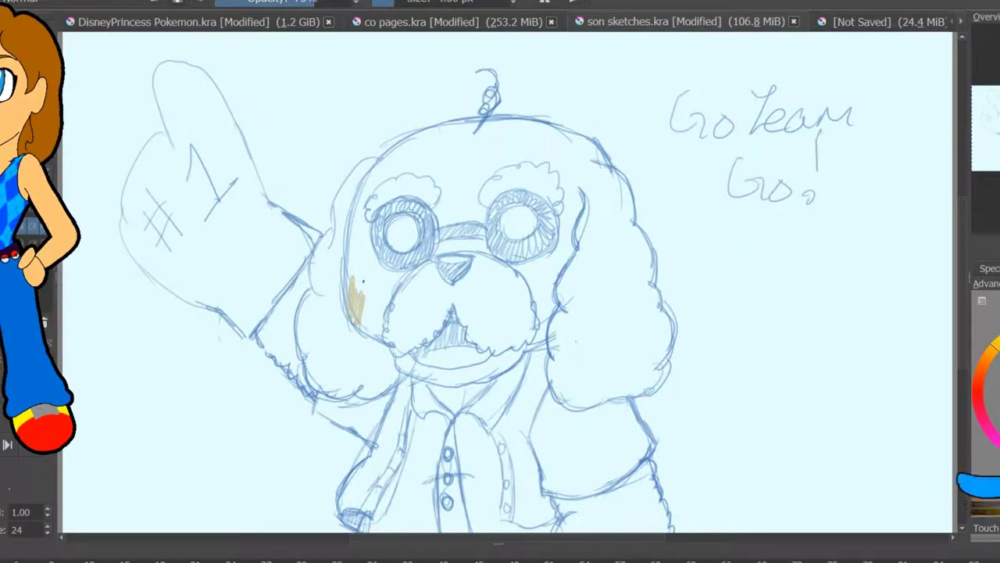
mouse_move(354, 288)
left_mouse_down()
mouse_move(355, 261)
mouse_move(359, 319)
mouse_move(405, 268)
mouse_move(382, 295)
mouse_move(378, 329)
mouse_move(366, 325)
mouse_move(359, 220)
mouse_move(381, 170)
mouse_move(465, 119)
mouse_move(470, 130)
mouse_move(445, 177)
mouse_move(450, 246)
mouse_move(485, 243)
left_mouse_up()
mouse_move(400, 361)
left_mouse_down()
mouse_move(447, 377)
mouse_move(500, 364)
mouse_move(448, 378)
mouse_move(540, 328)
mouse_move(551, 297)
mouse_move(534, 286)
mouse_move(591, 159)
mouse_move(580, 166)
mouse_move(593, 160)
mouse_move(492, 125)
mouse_move(469, 195)
mouse_move(469, 250)
mouse_move(493, 164)
mouse_move(531, 133)
mouse_move(582, 176)
mouse_move(561, 183)
mouse_move(551, 152)
mouse_move(478, 169)
mouse_move(547, 131)
mouse_move(382, 164)
mouse_move(414, 196)
mouse_move(461, 211)
mouse_move(555, 312)
mouse_move(578, 234)
left_mouse_up()
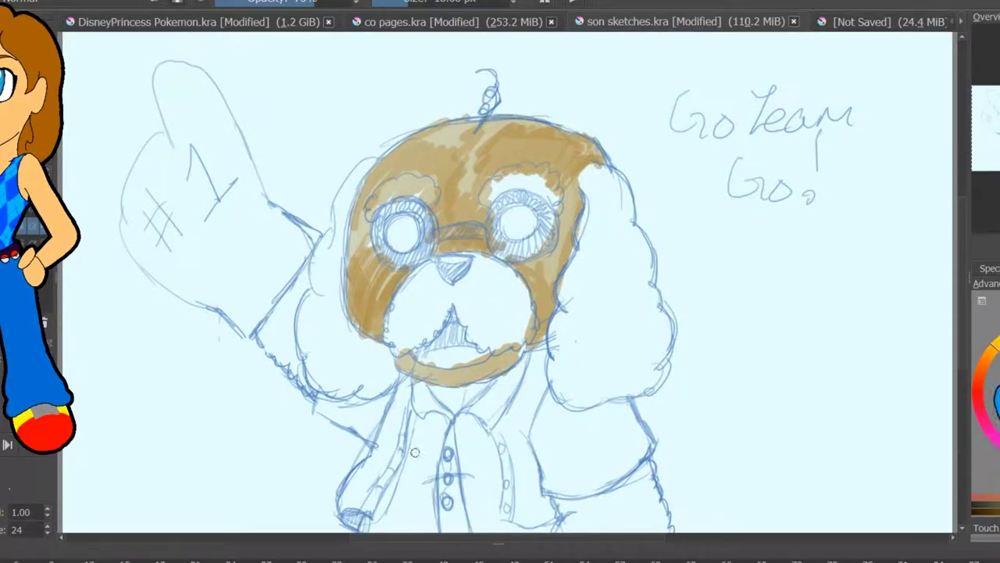
Paint the poodle's left ear and raised arm, both eyebrows and the curl on top of the head dark brown.
mouse_move(312, 287)
left_mouse_down()
mouse_move(303, 337)
mouse_move(302, 328)
mouse_move(314, 367)
mouse_move(331, 386)
mouse_move(352, 365)
mouse_move(393, 372)
mouse_move(384, 346)
mouse_move(346, 326)
mouse_move(334, 296)
mouse_move(347, 203)
mouse_move(360, 168)
left_mouse_up()
mouse_move(334, 223)
left_mouse_down()
mouse_move(313, 305)
mouse_move(328, 352)
mouse_move(356, 371)
mouse_move(383, 363)
mouse_move(387, 391)
mouse_move(352, 387)
mouse_move(309, 312)
mouse_move(313, 359)
mouse_move(295, 287)
mouse_move(262, 332)
mouse_move(312, 402)
mouse_move(289, 273)
mouse_move(265, 352)
mouse_move(309, 395)
mouse_move(317, 329)
mouse_move(332, 320)
mouse_move(364, 360)
mouse_move(344, 250)
mouse_move(368, 157)
mouse_move(316, 278)
mouse_move(340, 352)
left_mouse_up()
mouse_move(374, 200)
left_mouse_down()
mouse_move(368, 219)
mouse_move(402, 178)
mouse_move(434, 188)
mouse_move(371, 207)
left_mouse_up()
mouse_move(491, 191)
left_mouse_down()
mouse_move(506, 171)
mouse_move(539, 173)
mouse_move(559, 205)
mouse_move(551, 182)
mouse_move(485, 196)
left_mouse_up()
left_click_drag(472, 133, 480, 56)
Paint the poodle's right ear, lowered arm and muzzle dark brown.
mouse_move(607, 185)
left_mouse_down()
mouse_move(622, 221)
mouse_move(596, 162)
mouse_move(604, 236)
mouse_move(617, 229)
mouse_move(643, 241)
mouse_move(640, 289)
mouse_move(571, 327)
mouse_move(562, 313)
mouse_move(554, 358)
mouse_move(599, 384)
mouse_move(592, 402)
mouse_move(662, 365)
mouse_move(663, 352)
mouse_move(590, 389)
left_mouse_up()
mouse_move(565, 353)
left_mouse_down()
mouse_move(601, 313)
mouse_move(622, 328)
mouse_move(637, 307)
mouse_move(655, 313)
mouse_move(666, 344)
mouse_move(652, 377)
left_mouse_up()
mouse_move(551, 387)
left_mouse_down()
mouse_move(662, 355)
mouse_move(642, 270)
mouse_move(621, 258)
mouse_move(594, 368)
mouse_move(551, 328)
mouse_move(610, 250)
mouse_move(582, 242)
mouse_move(602, 218)
mouse_move(638, 282)
mouse_move(582, 226)
mouse_move(618, 172)
mouse_move(594, 180)
mouse_move(620, 194)
left_mouse_up()
mouse_move(557, 508)
left_mouse_down()
mouse_move(603, 514)
mouse_move(650, 480)
mouse_move(661, 527)
left_mouse_up()
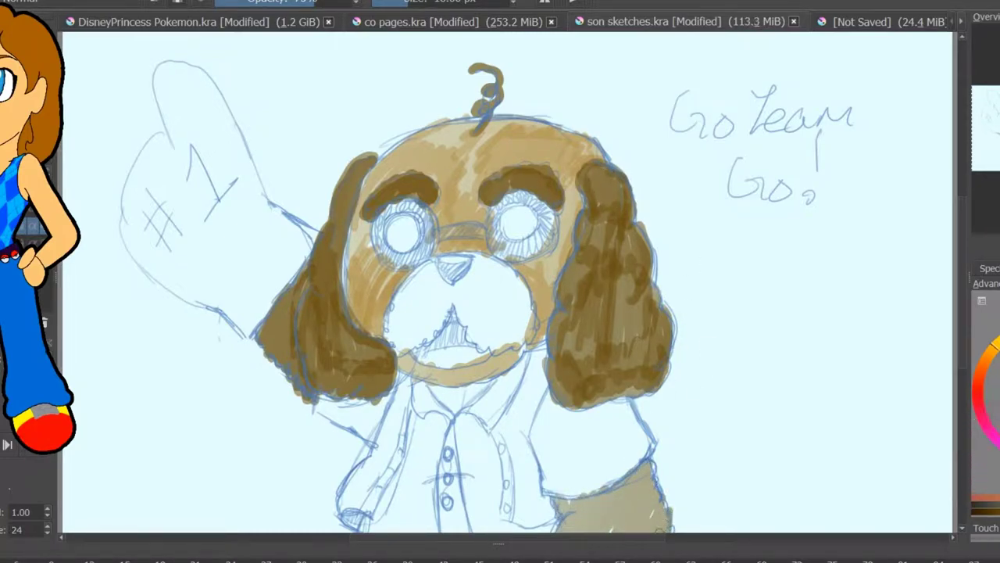
mouse_move(563, 504)
left_mouse_down()
mouse_move(590, 518)
mouse_move(649, 473)
mouse_move(669, 526)
left_mouse_up()
mouse_move(438, 328)
left_mouse_down()
mouse_move(448, 303)
mouse_move(391, 348)
mouse_move(426, 274)
mouse_move(387, 328)
mouse_move(404, 341)
mouse_move(448, 286)
mouse_move(522, 344)
mouse_move(500, 266)
mouse_move(488, 344)
mouse_move(524, 305)
mouse_move(473, 332)
mouse_move(461, 273)
mouse_move(500, 262)
mouse_move(426, 258)
mouse_move(395, 337)
mouse_move(438, 290)
left_mouse_up()
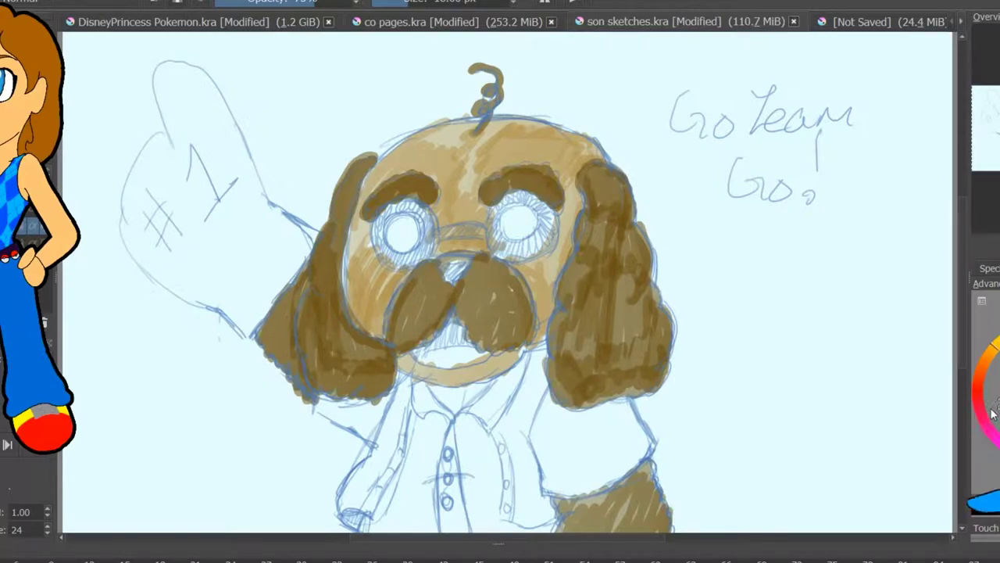
Paint the glasses frames, their bridge and the nose dark grey, and fill the tongue with pink.
mouse_move(489, 238)
left_mouse_down()
mouse_move(539, 254)
mouse_move(547, 209)
left_mouse_up()
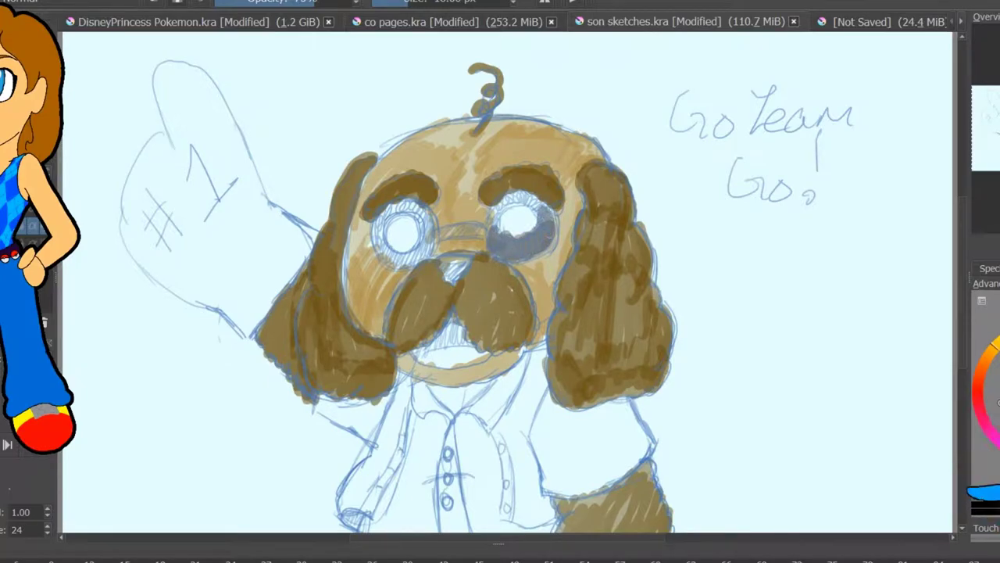
left_click_drag(434, 234, 491, 232)
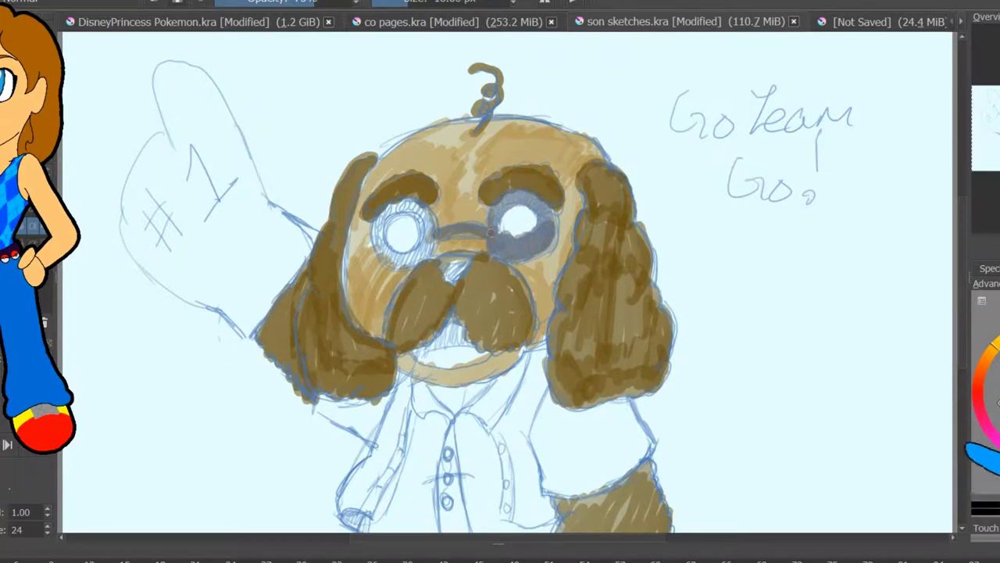
mouse_move(418, 250)
left_mouse_down()
mouse_move(426, 220)
mouse_move(386, 260)
mouse_move(418, 266)
left_mouse_up()
left_click_drag(451, 260, 468, 283)
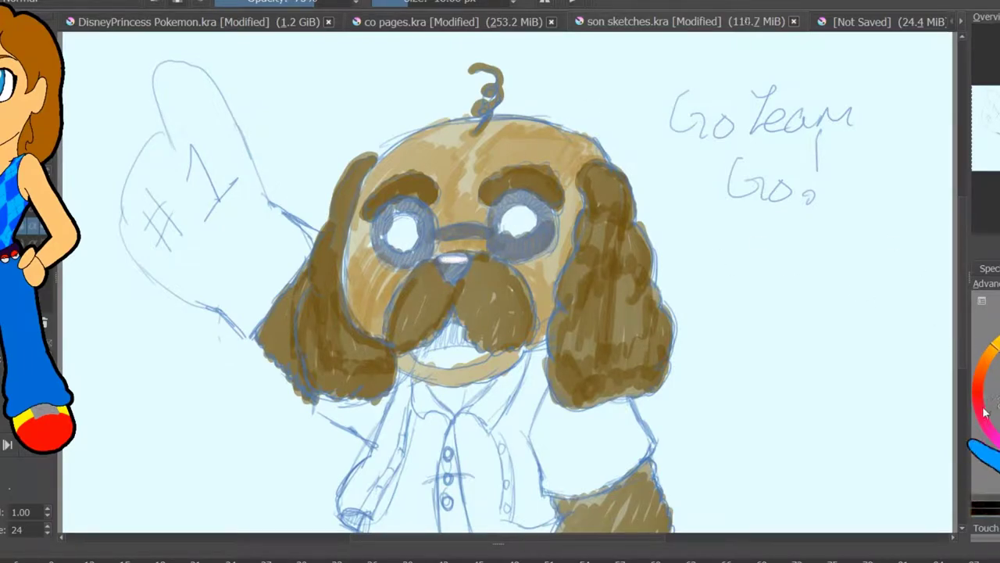
mouse_move(410, 354)
left_mouse_down()
mouse_move(447, 316)
mouse_move(473, 344)
mouse_move(444, 361)
left_mouse_up()
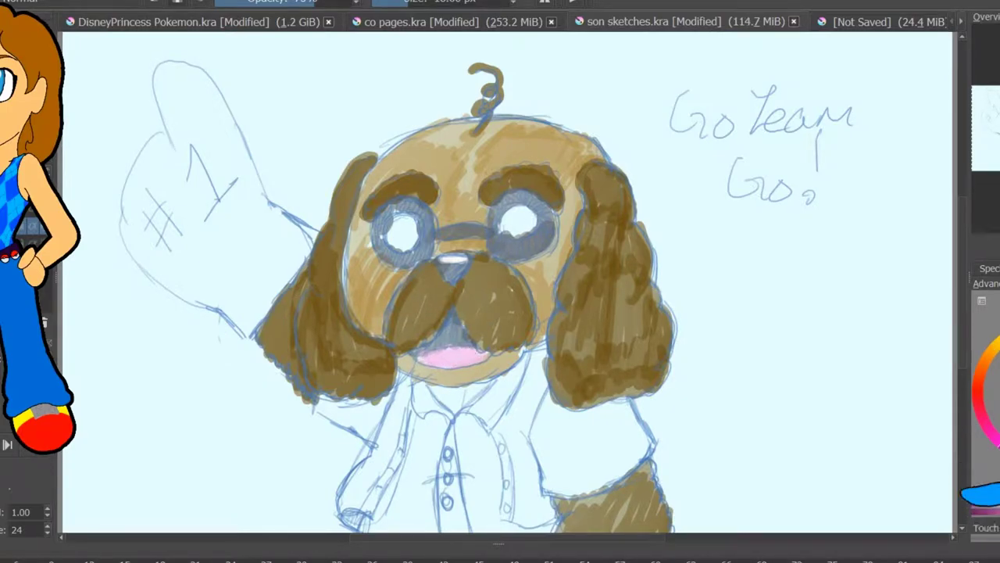
Paint the fur below the chin dark brown and both sides of the open vest light tan.
mouse_move(442, 395)
left_mouse_down()
mouse_move(492, 385)
mouse_move(430, 390)
mouse_move(486, 382)
mouse_move(466, 387)
left_mouse_up()
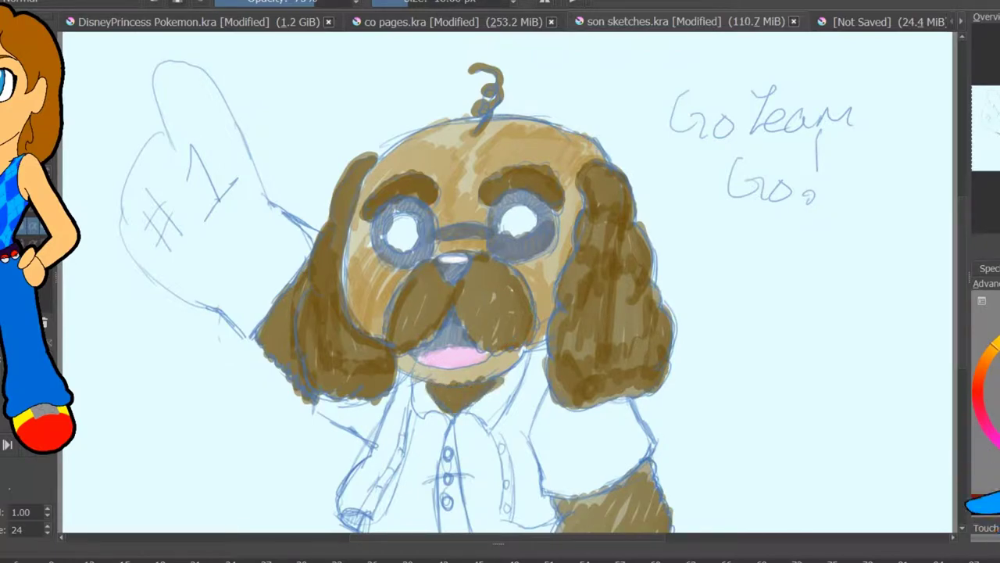
mouse_move(528, 413)
left_mouse_down()
mouse_move(510, 461)
mouse_move(508, 520)
mouse_move(539, 492)
mouse_move(518, 424)
mouse_move(532, 348)
mouse_move(524, 511)
left_mouse_up()
mouse_move(349, 490)
left_mouse_down()
mouse_move(350, 520)
mouse_move(383, 450)
mouse_move(402, 438)
mouse_move(377, 459)
mouse_move(387, 463)
left_mouse_up()
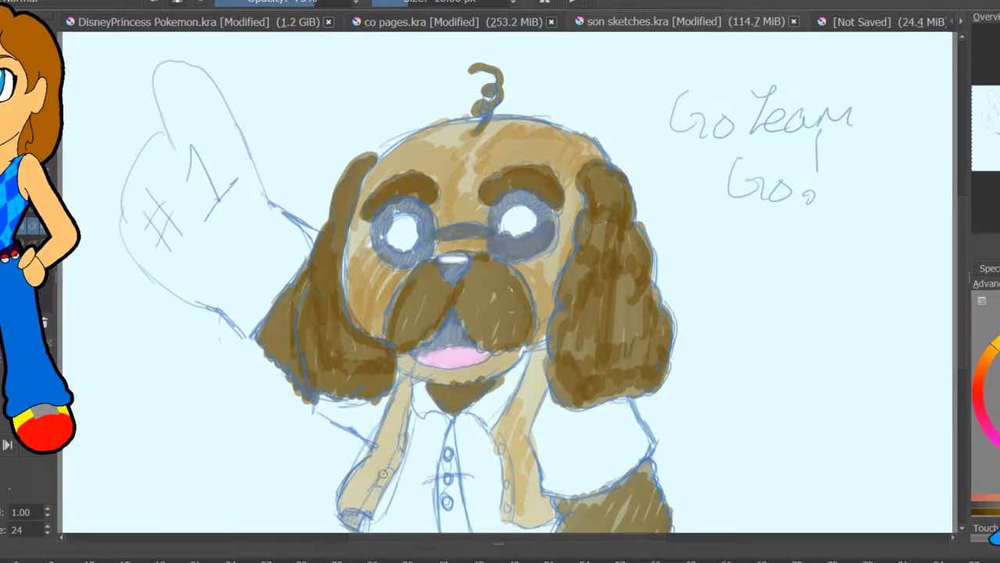
Paint the buttoned shirt front, the collar and both sleeves light grey.
mouse_move(376, 410)
left_mouse_down()
mouse_move(397, 469)
mouse_move(414, 390)
mouse_move(446, 415)
mouse_move(438, 518)
mouse_move(403, 462)
mouse_move(387, 516)
mouse_move(457, 430)
mouse_move(477, 492)
mouse_move(491, 504)
left_mouse_up()
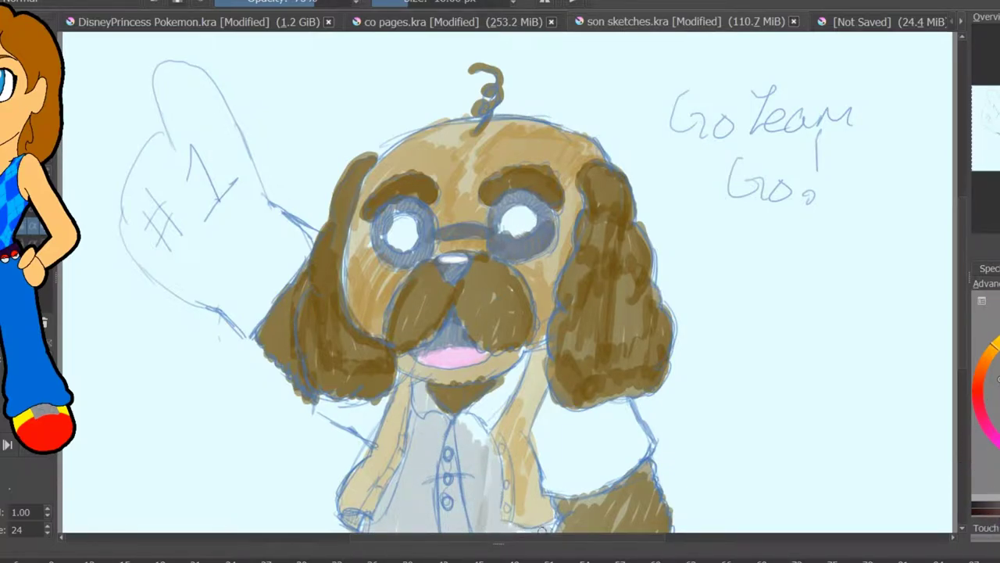
mouse_move(486, 425)
left_mouse_down()
mouse_move(511, 378)
mouse_move(475, 415)
mouse_move(483, 433)
mouse_move(529, 352)
left_mouse_up()
mouse_move(317, 411)
left_mouse_down()
mouse_move(349, 431)
mouse_move(384, 404)
left_mouse_up()
mouse_move(547, 395)
left_mouse_down()
mouse_move(551, 491)
mouse_move(606, 467)
left_mouse_up()
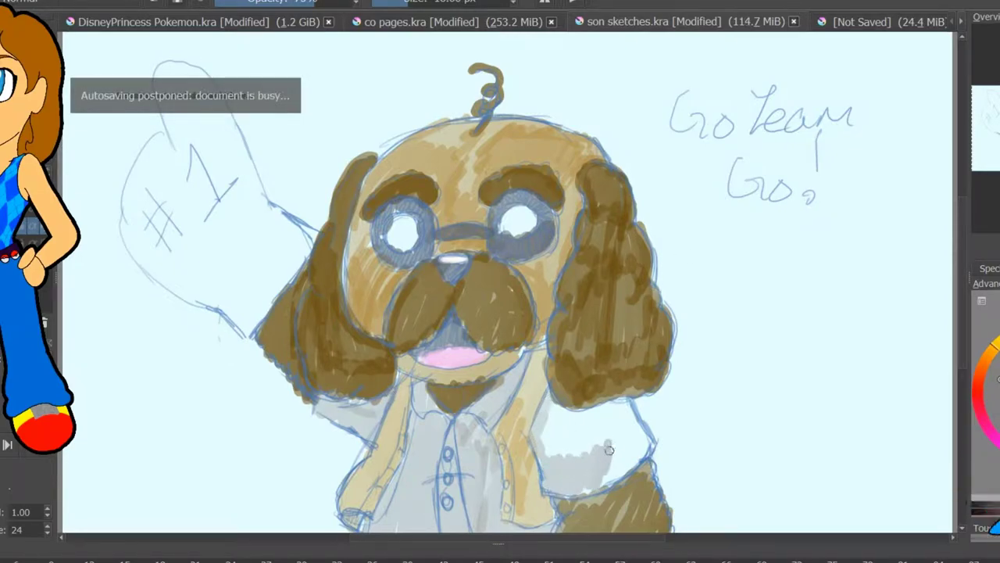
mouse_move(661, 372)
left_mouse_down()
mouse_move(582, 489)
mouse_move(617, 461)
mouse_move(637, 422)
mouse_move(572, 421)
mouse_move(548, 449)
mouse_move(637, 438)
left_mouse_up()
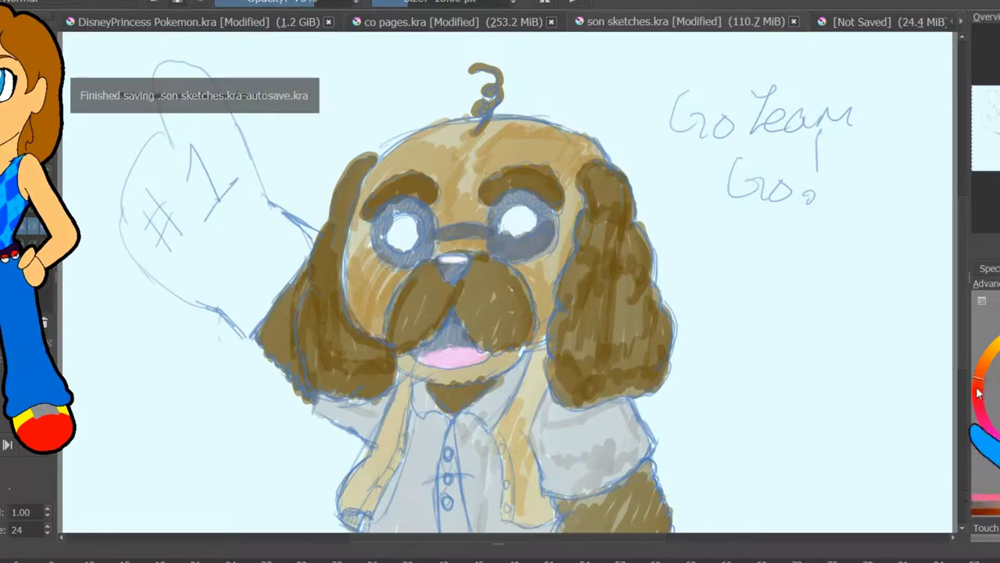
Paint the whole "#1" foam finger translucent red, keeping the sketched lettering readable.
mouse_move(181, 151)
left_mouse_down()
mouse_move(159, 75)
mouse_move(211, 82)
mouse_move(274, 201)
mouse_move(316, 237)
mouse_move(249, 337)
left_mouse_up()
mouse_move(313, 243)
left_mouse_down()
mouse_move(274, 297)
mouse_move(227, 336)
mouse_move(236, 248)
mouse_move(278, 211)
mouse_move(305, 235)
mouse_move(274, 289)
left_mouse_up()
mouse_move(174, 270)
left_mouse_down()
mouse_move(129, 238)
mouse_move(157, 125)
mouse_move(125, 219)
mouse_move(155, 144)
mouse_move(156, 254)
mouse_move(170, 153)
mouse_move(201, 291)
mouse_move(227, 149)
mouse_move(250, 180)
mouse_move(195, 157)
mouse_move(170, 69)
mouse_move(205, 78)
mouse_move(227, 141)
mouse_move(195, 95)
mouse_move(220, 190)
left_mouse_up()
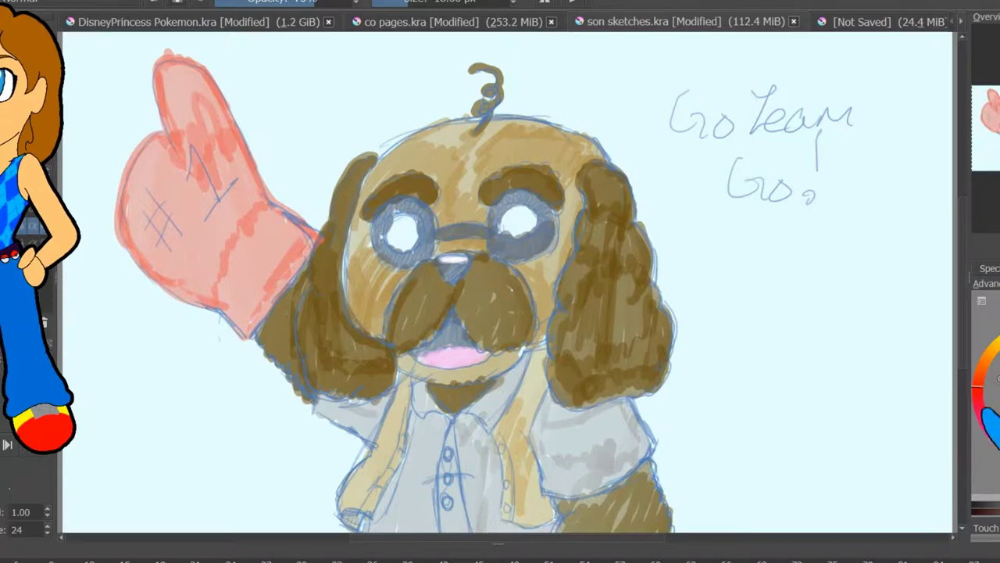
Paint the inside of both glasses lenses white.
left_click(394, 218, "ctrl")
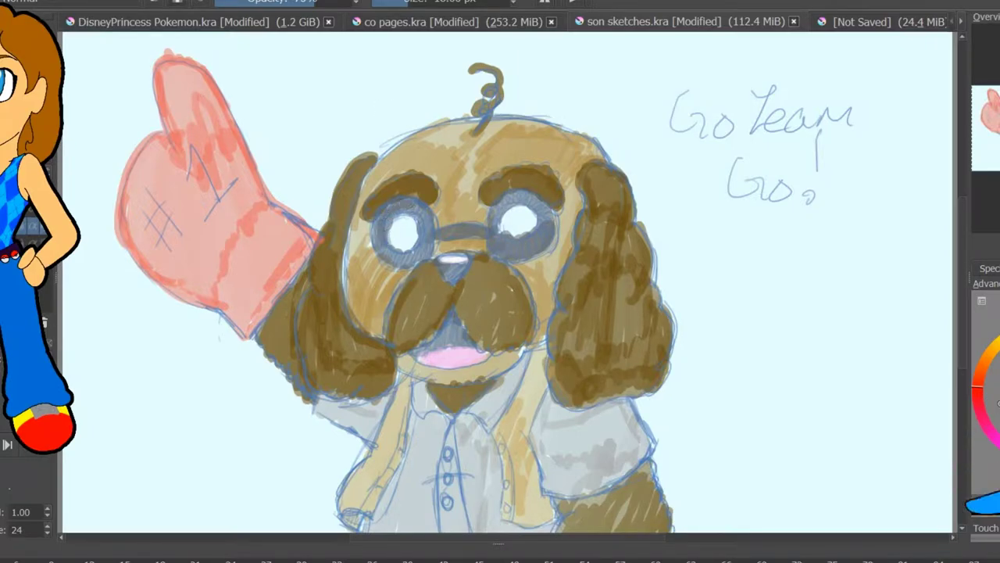
mouse_move(506, 208)
left_mouse_down()
mouse_move(525, 238)
mouse_move(535, 231)
left_mouse_up()
left_click_drag(414, 250, 408, 224)
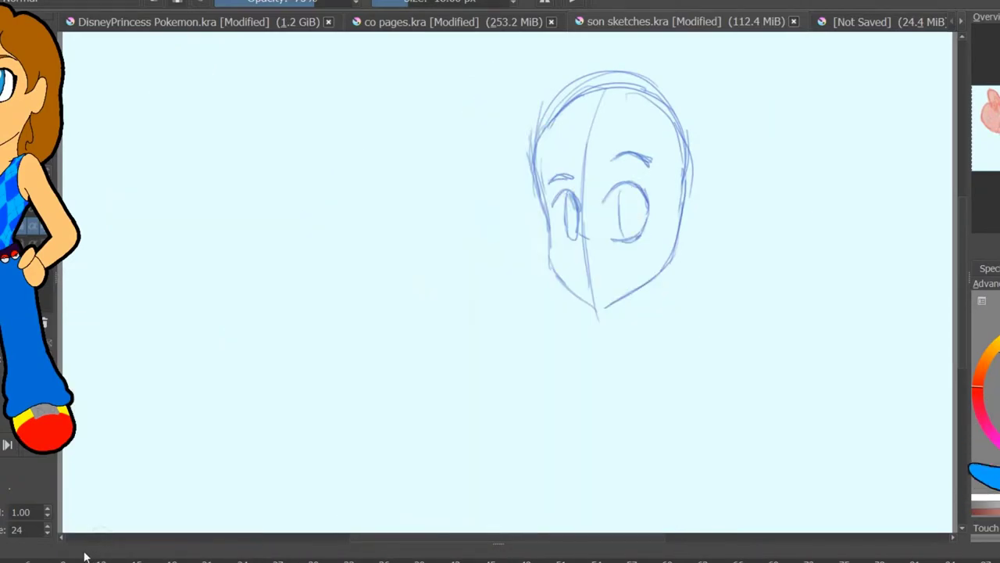
Return to the poodle drawing's animation frame and save son sketches.kra.
right_click(86, 557)
key("Escape")
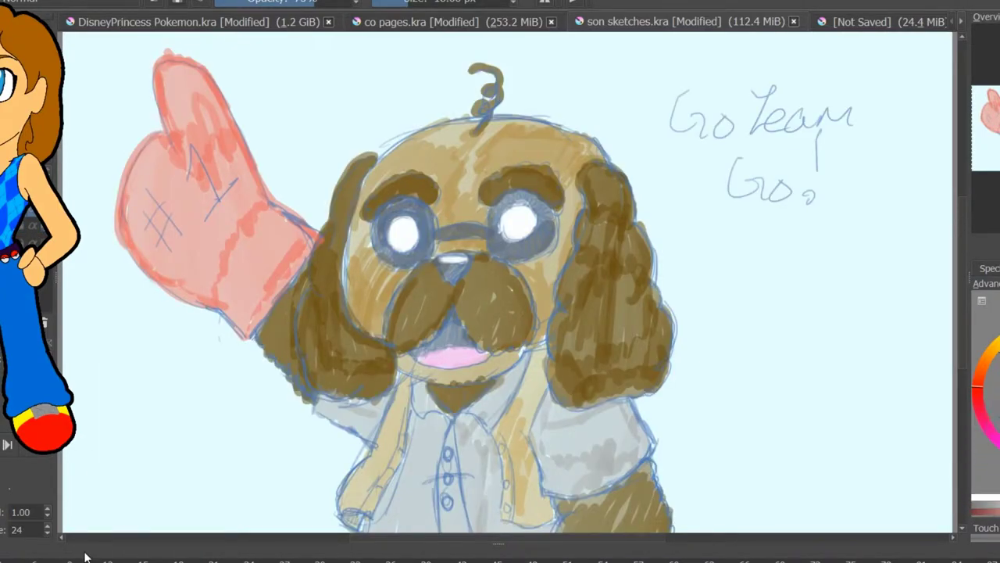
key("ctrl+s")
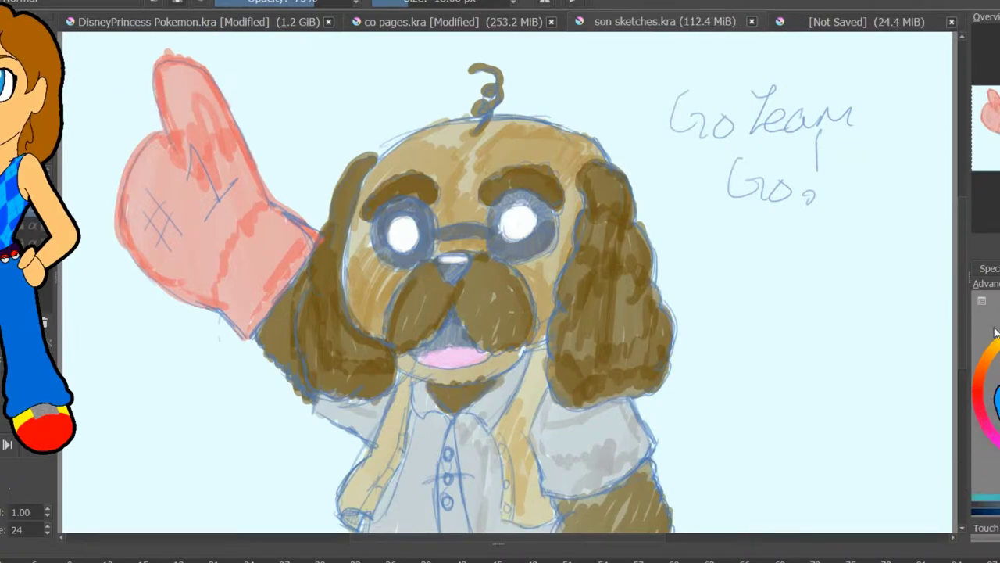
Reduce the brush to 4 px and handwrite the artist's underlined signature with stars beside the poodle's lowered arm.
key("bracketleft")
key("bracketleft")
key("bracketleft")
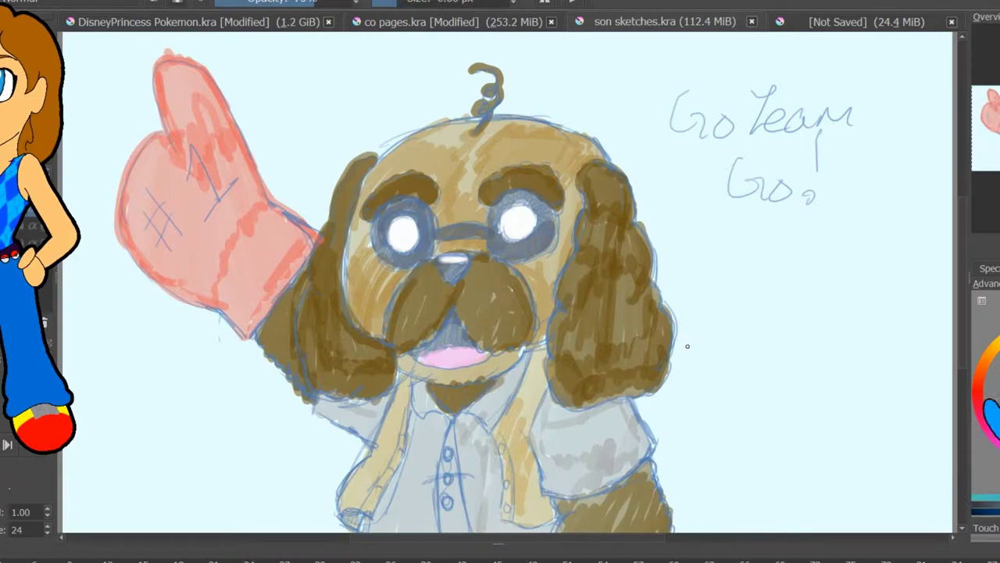
left_click_drag(700, 385, 707, 422)
key("ctrl+z")
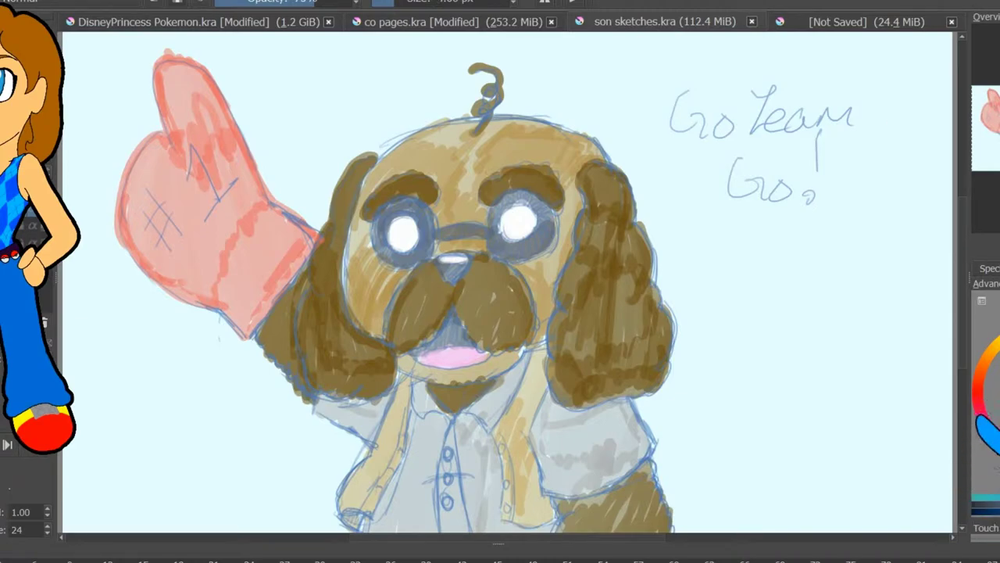
mouse_move(705, 385)
left_mouse_down()
mouse_move(712, 418)
mouse_move(699, 400)
mouse_move(700, 414)
mouse_move(717, 423)
mouse_move(717, 403)
mouse_move(734, 420)
mouse_move(757, 430)
left_mouse_up()
key("ctrl+z")
mouse_move(764, 412)
left_mouse_down()
mouse_move(767, 426)
mouse_move(772, 406)
left_mouse_up()
left_click_drag(773, 419, 797, 422)
left_click_drag(702, 442, 829, 428)
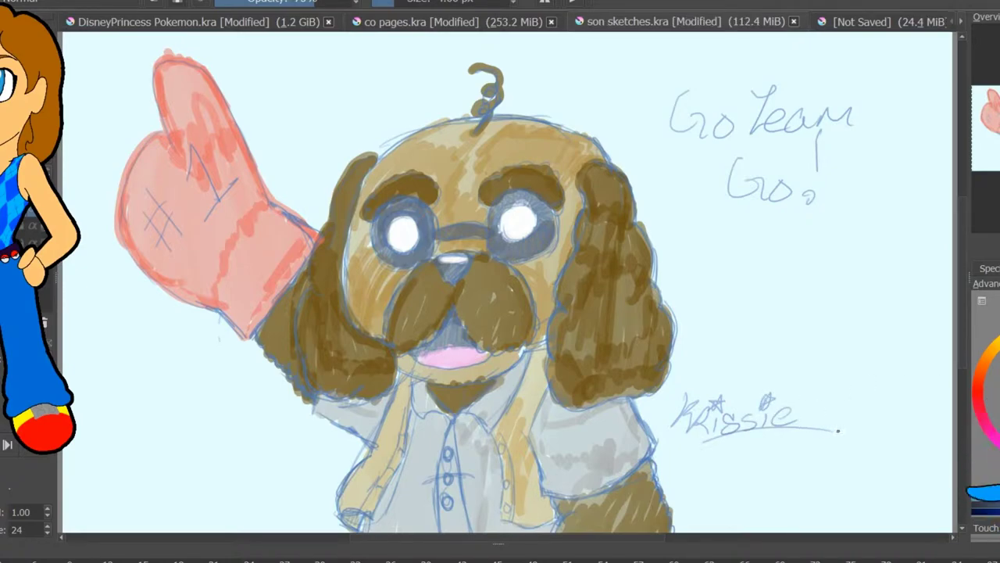
Save son sketches.kra with the added signature.
left_click(28, 1)
left_click(149, 83)
key("Return")
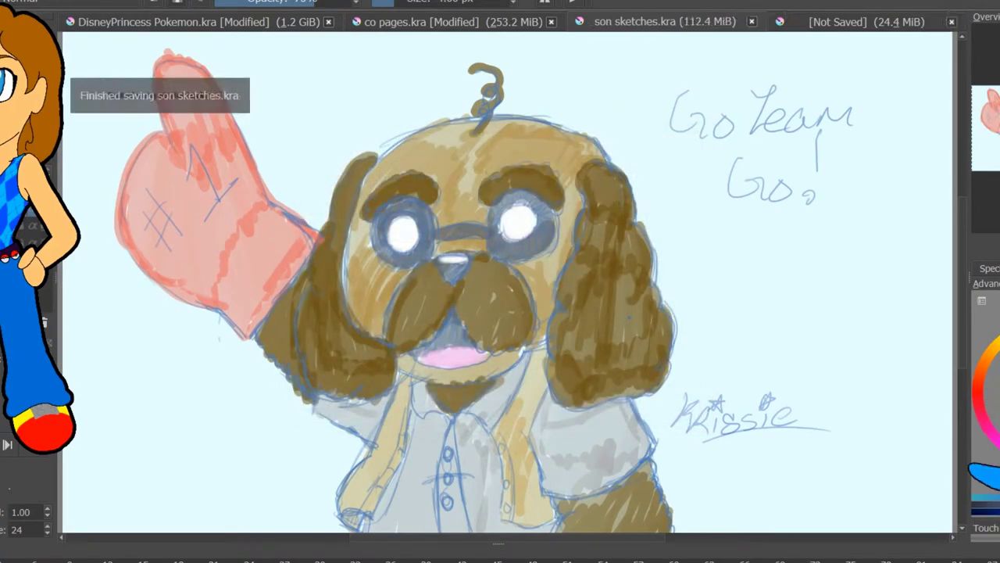
Start exporting the drawing and choose D:\ART\Deviantart as the destination folder.
left_click(27, 2)
left_click(148, 174)
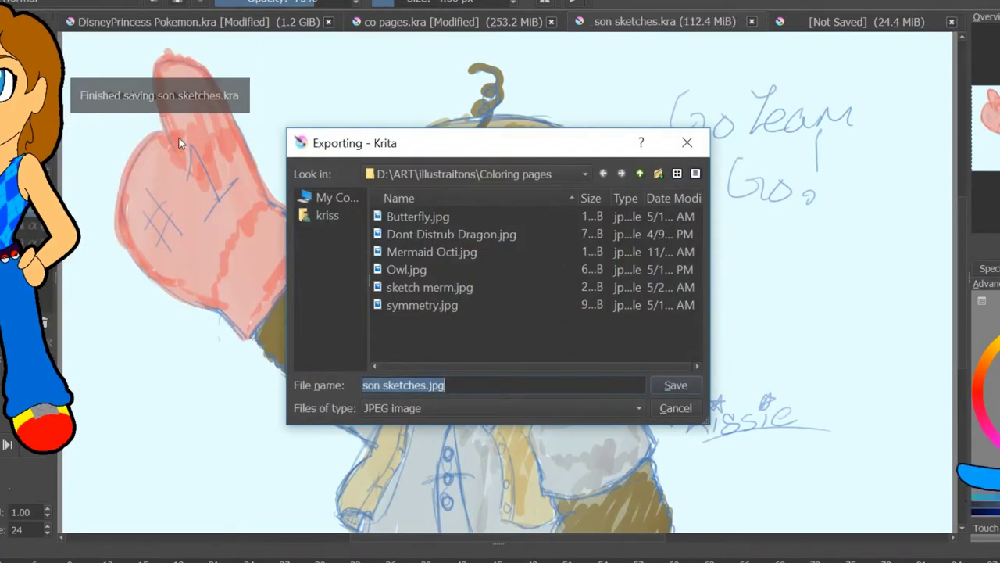
left_click(638, 174)
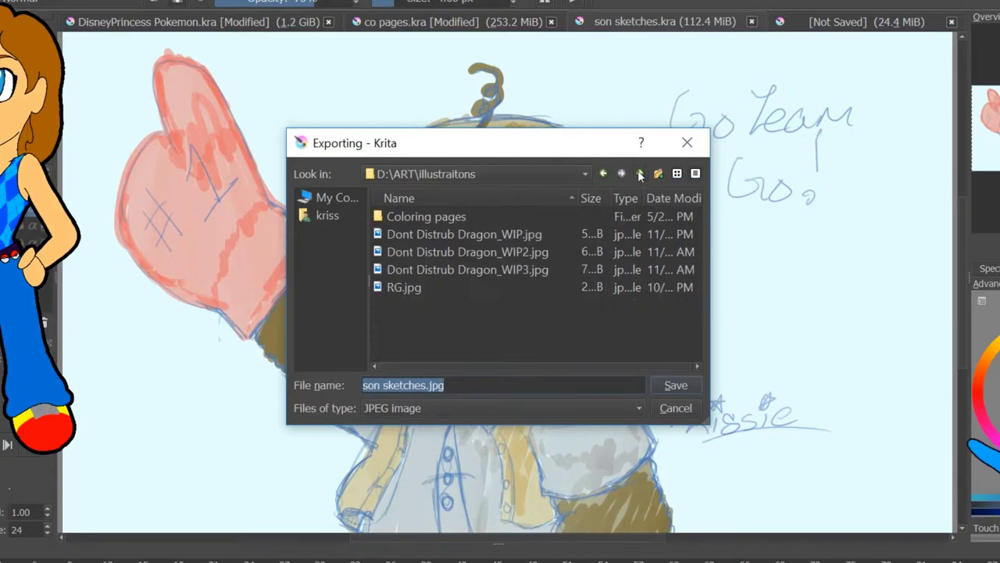
left_click(638, 173)
double_click(423, 270)
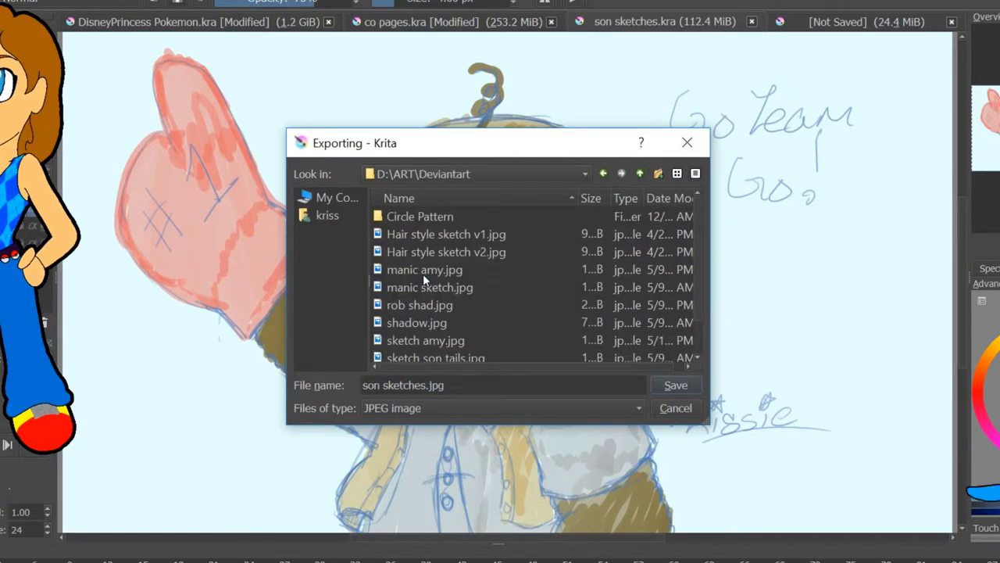
Name the export "pappy van poodle sketch" and export it as a JPEG image with the default 80% quality.
triple_click(469, 386)
type("pappy")
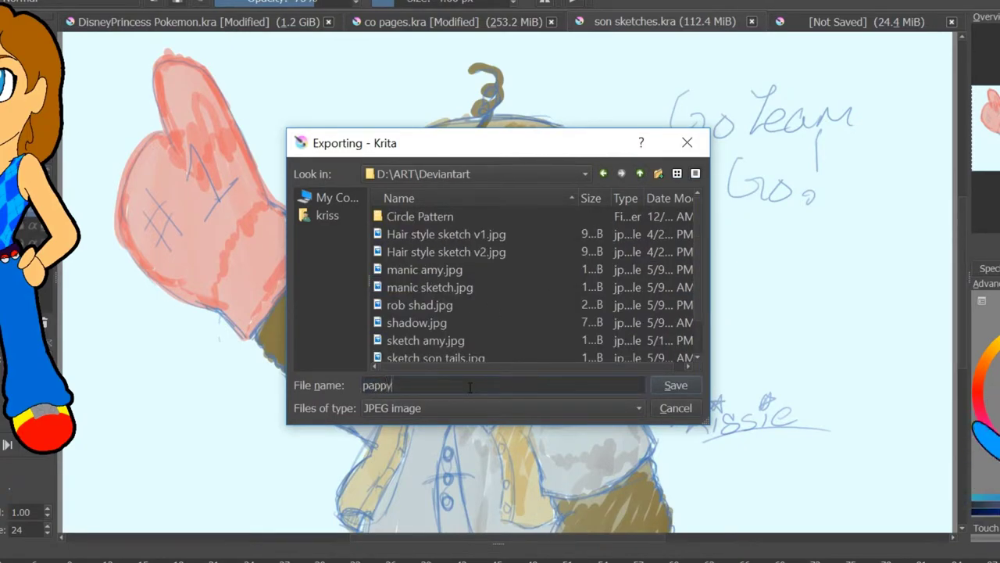
type(" van poodle sketch")
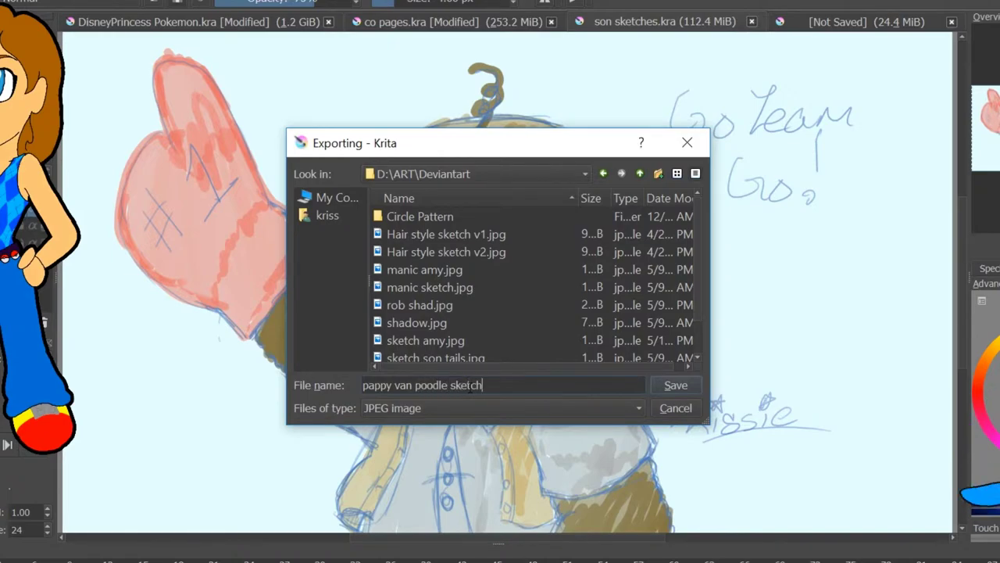
key("Return")
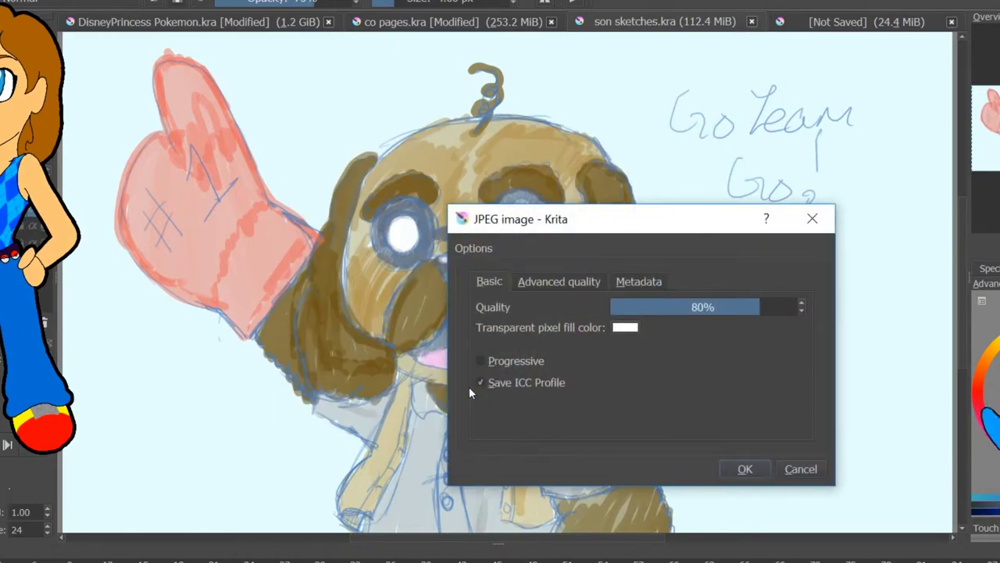
key("Return")
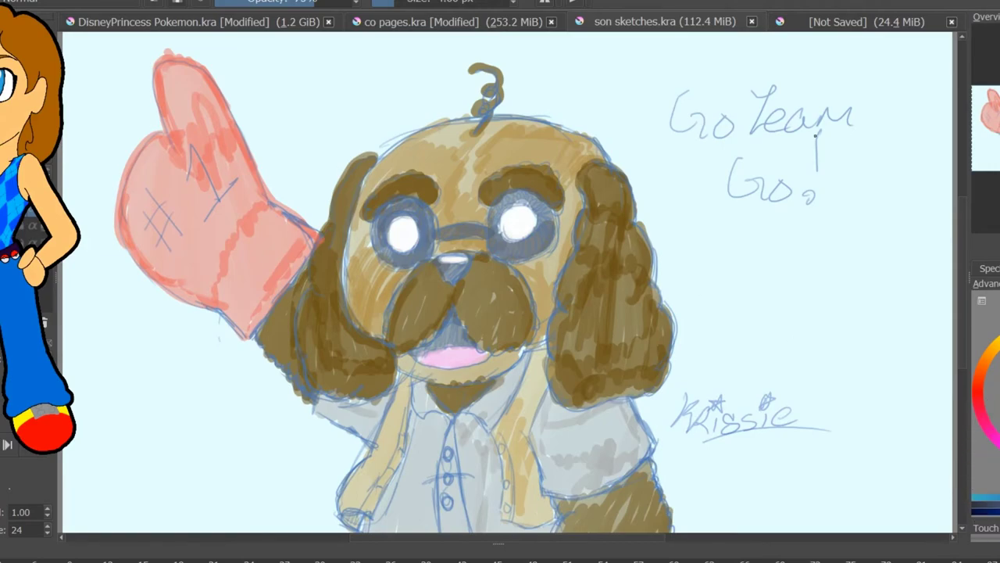
key("alt+Tab")
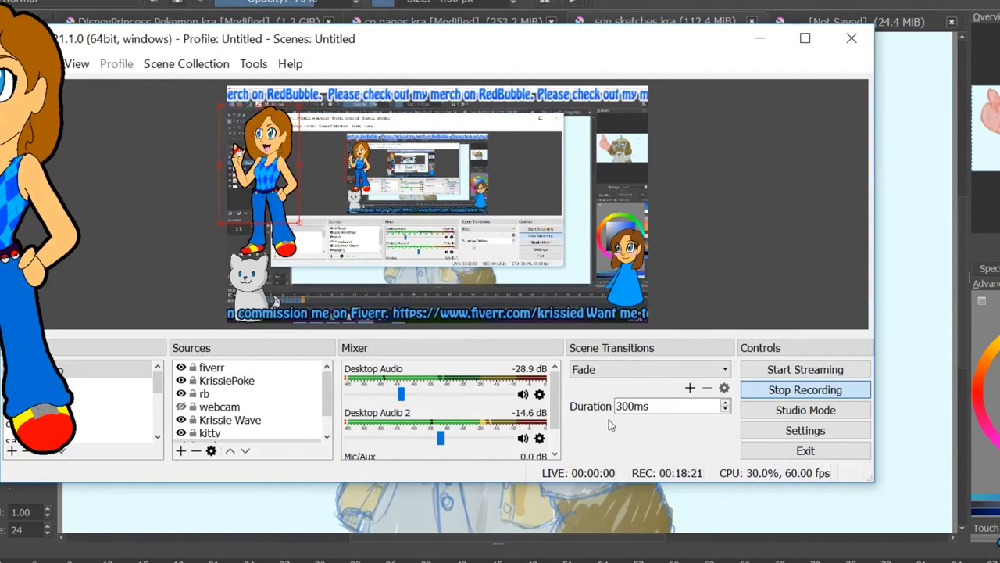